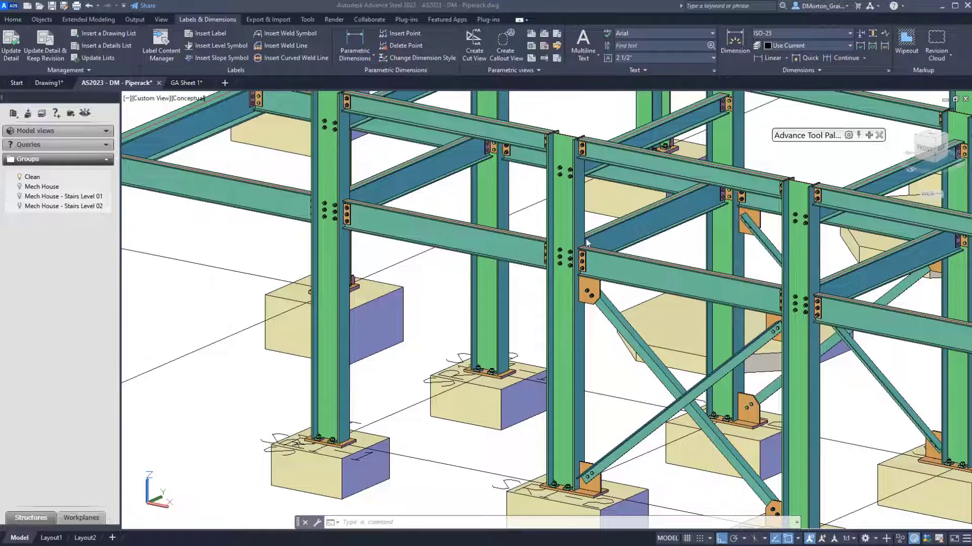
# Step: Switch to the GA Sheet 1 drawing and move the lower right beam's bolt label beside the middle bolt
pyautogui.click(187, 83)
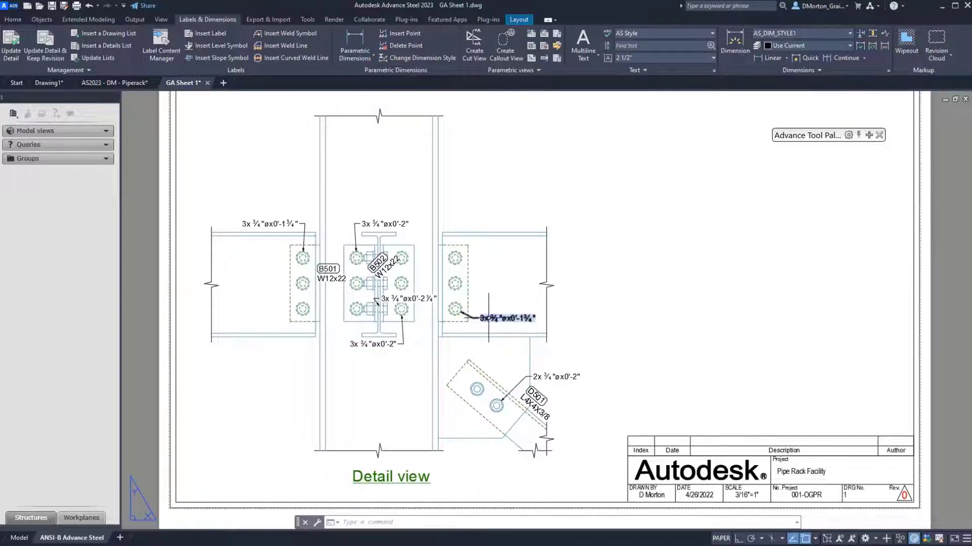
pyautogui.click(480, 320)
pyautogui.click(480, 321)
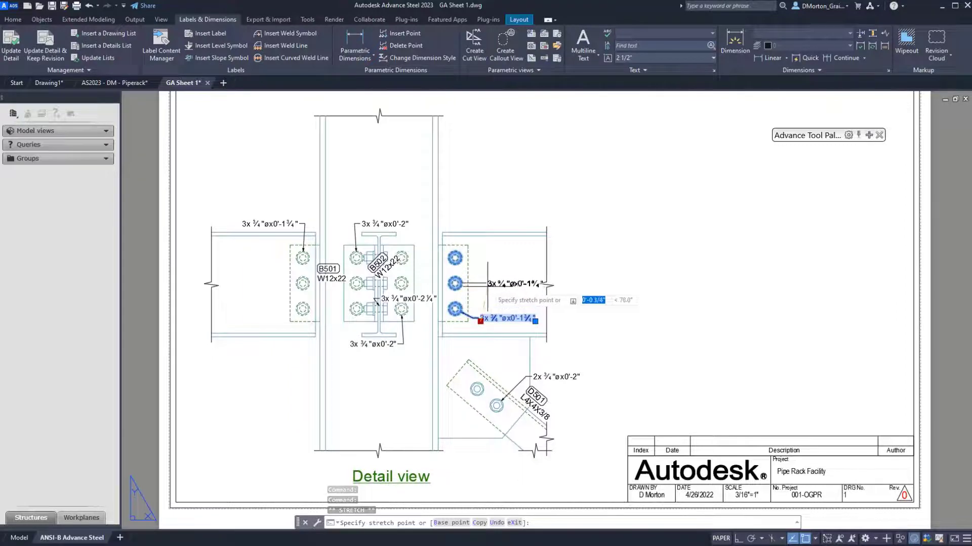
pyautogui.click(487, 286)
# Step: Move the same bolt label up beside the top bolt, and back down to slightly above the middle bolt
pyautogui.scroll(4, 466, 289)
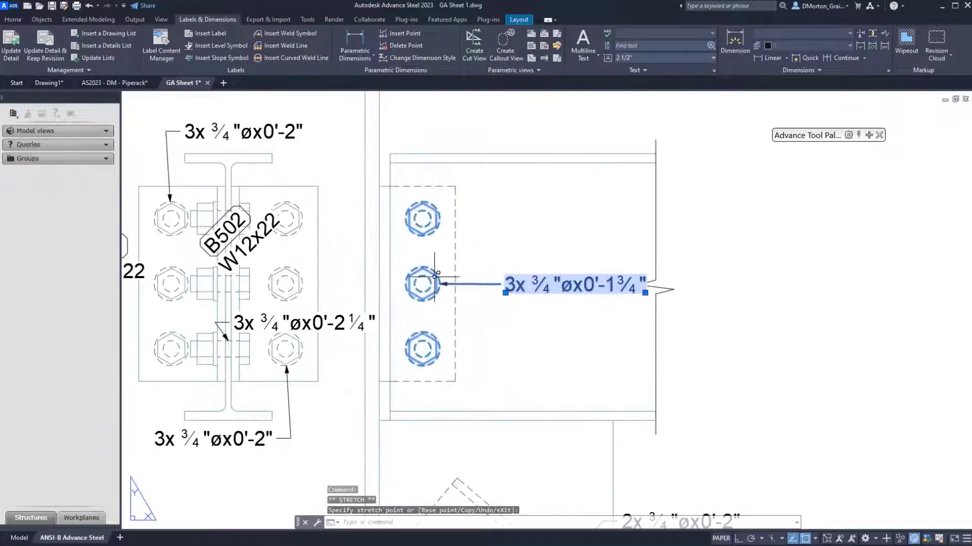
pyautogui.scroll(5, 466, 289)
pyautogui.scroll(-2, 444, 290)
pyautogui.click(559, 313)
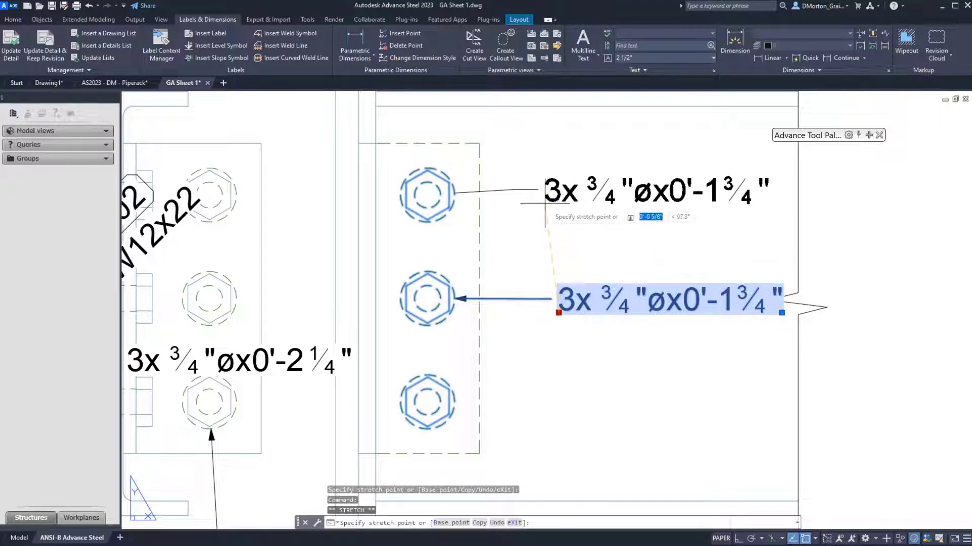
pyautogui.click(545, 204)
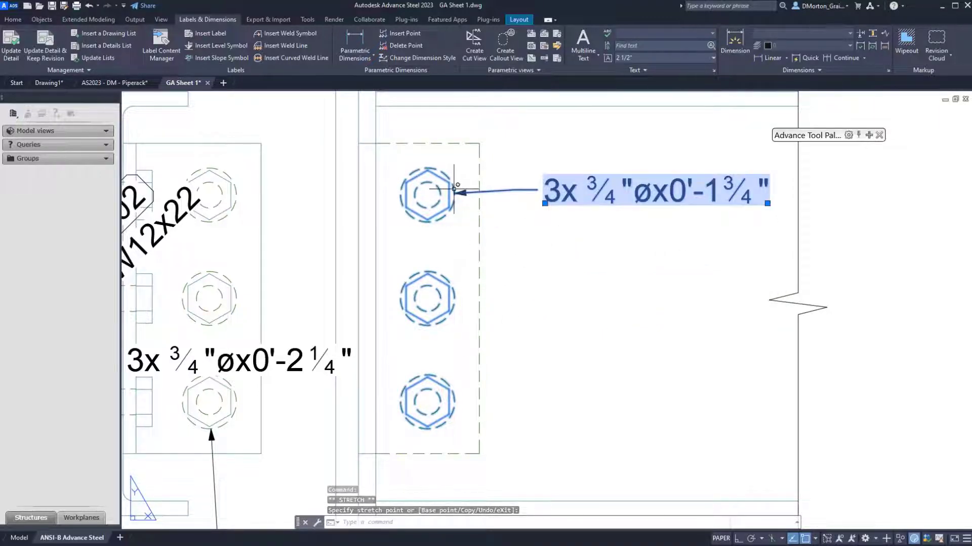
pyautogui.click(545, 203)
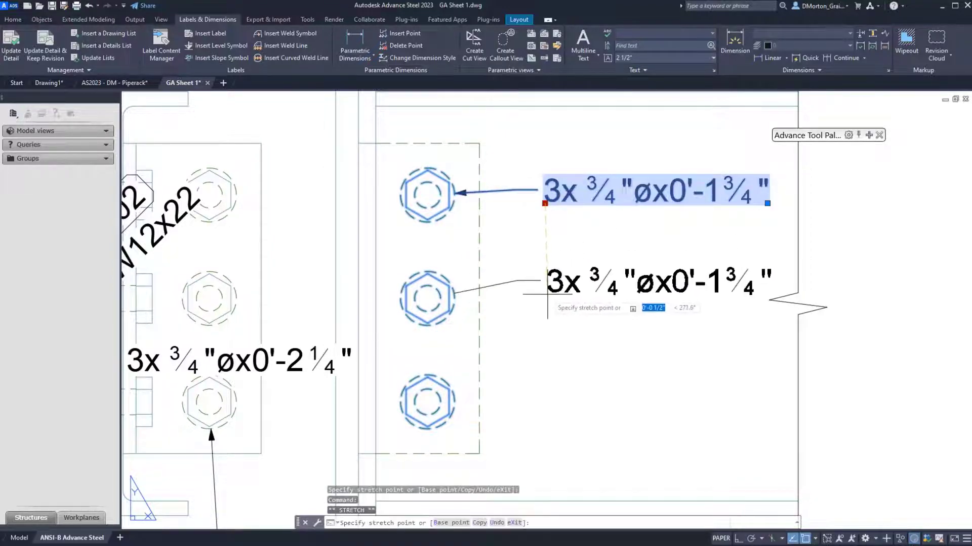
pyautogui.click(544, 273)
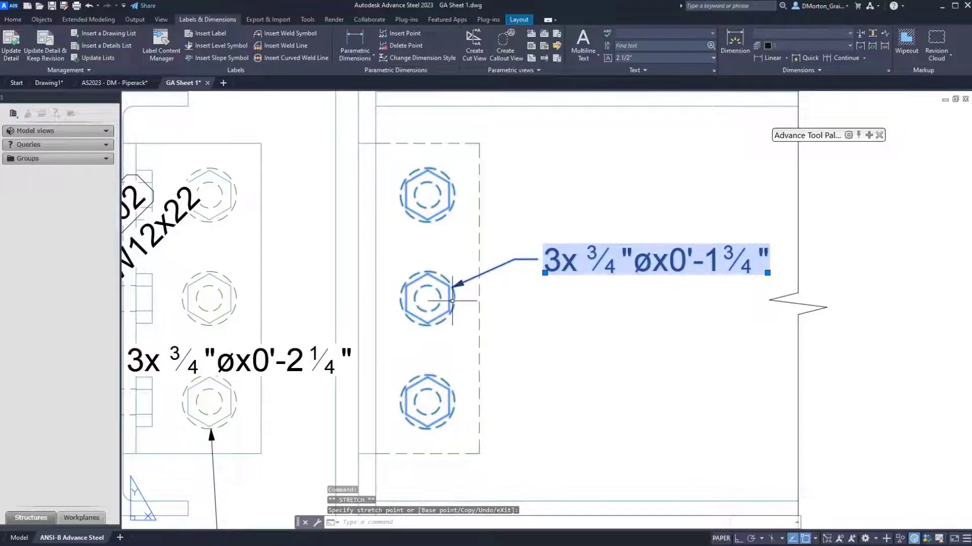
# Step: Turn off automatic leader line position for labels on hole or bolt patterns in the bolt label's Advance Properties
pyautogui.rightClick(554, 274)
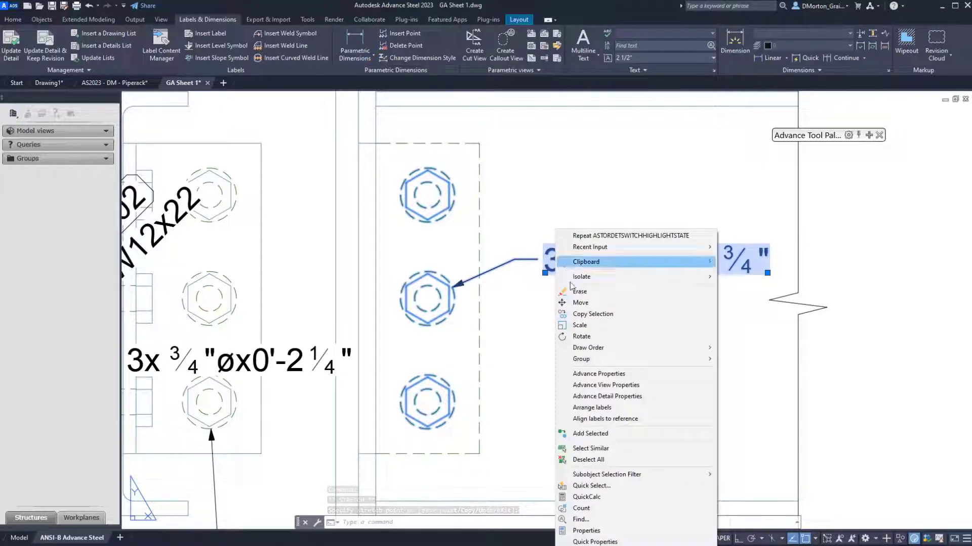
pyautogui.click(618, 374)
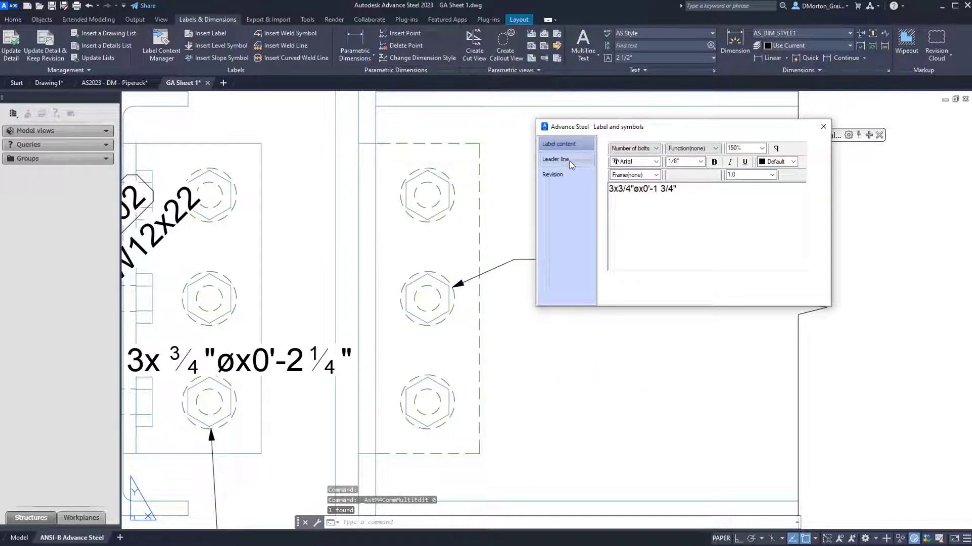
pyautogui.click(570, 163)
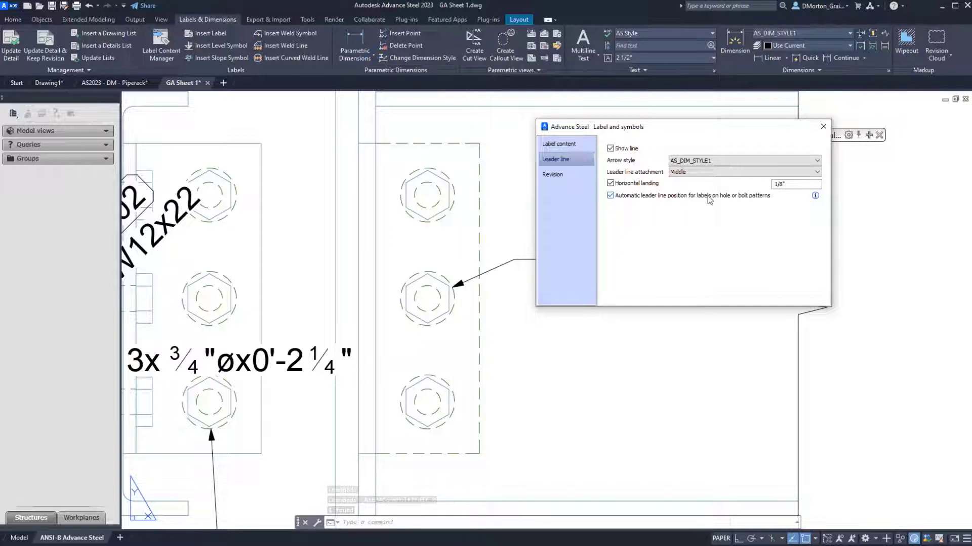
pyautogui.click(611, 196)
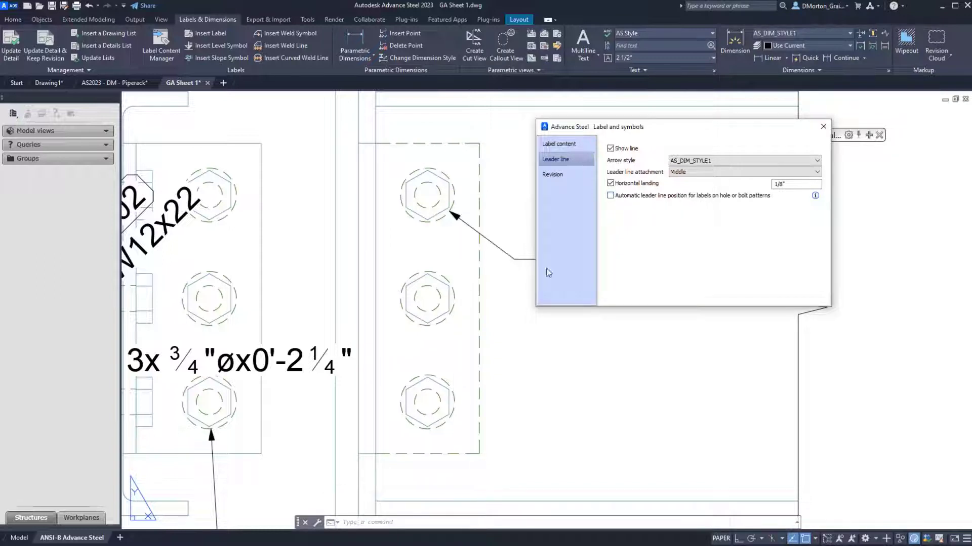
pyautogui.moveTo(630, 131); pyautogui.dragTo(592, 327)
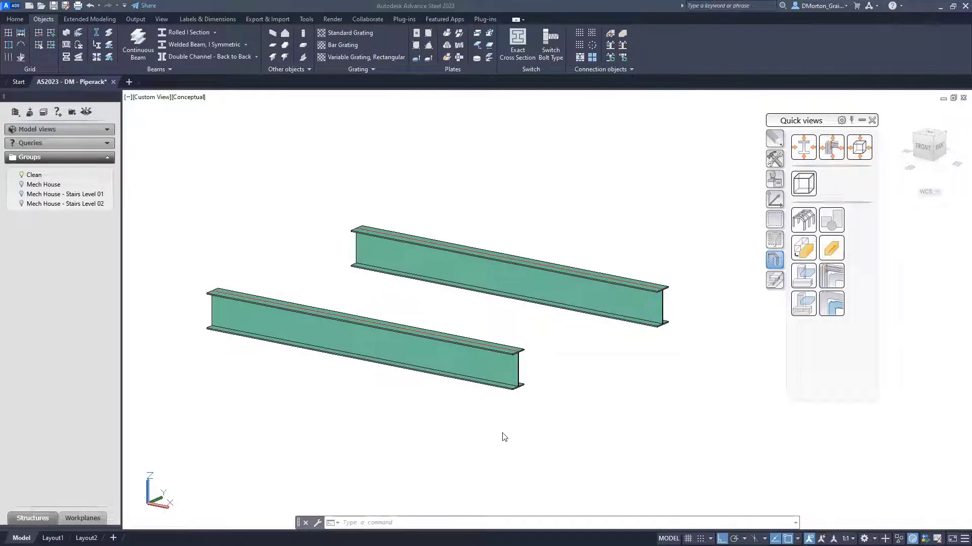
# Step: Inspect the section catalogue and size assigned to the front beam and to the rear beam
pyautogui.click(451, 359)
pyautogui.doubleClick(397, 342)
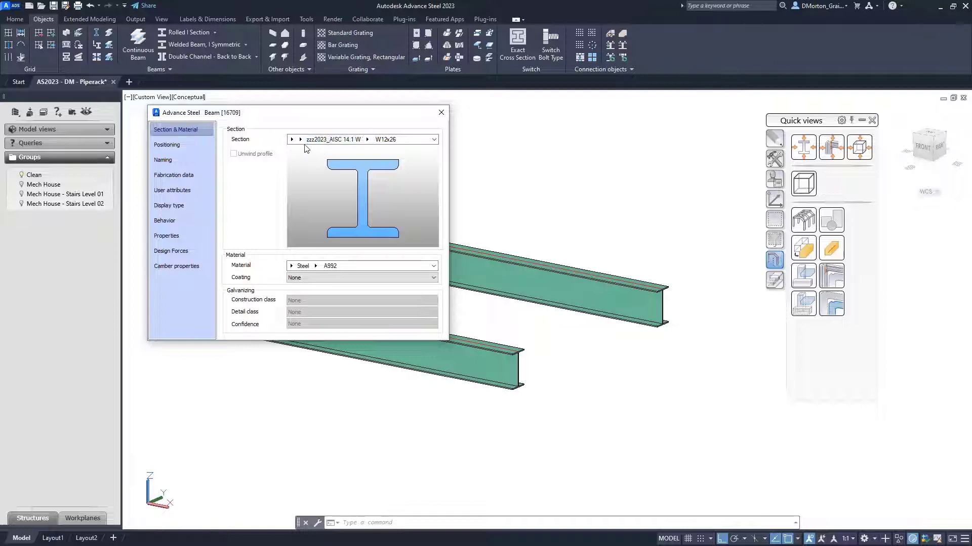
pyautogui.click(441, 112)
pyautogui.doubleClick(534, 290)
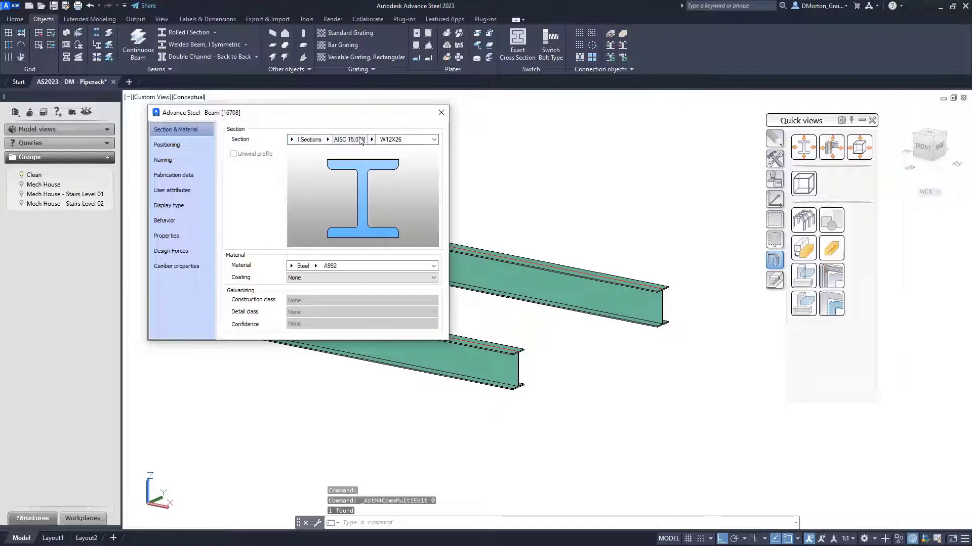
pyautogui.click(328, 139)
pyautogui.moveTo(353, 196)
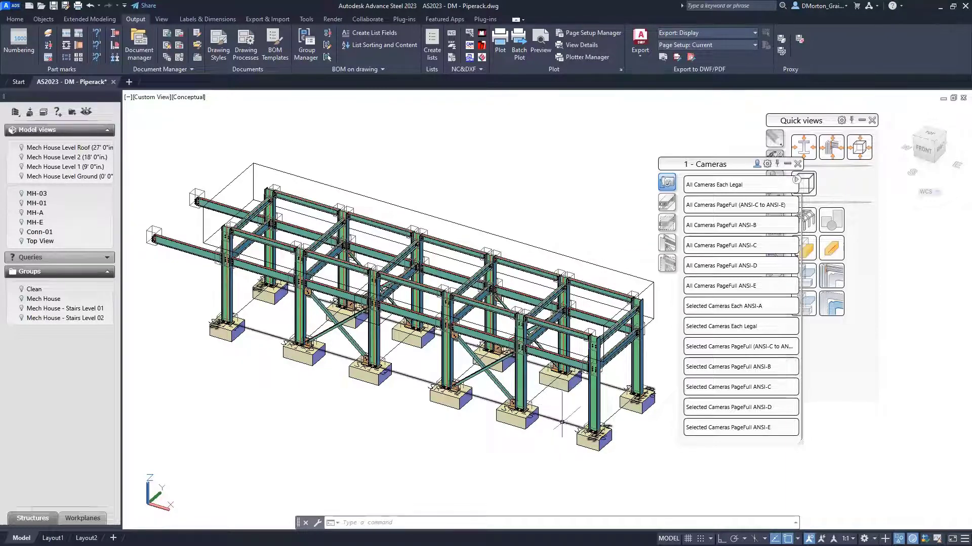
# Step: Check the Top View model view and create a drawing from its camera with the Selected Cameras PageFull ANSI-D process
pyautogui.click(21, 243)
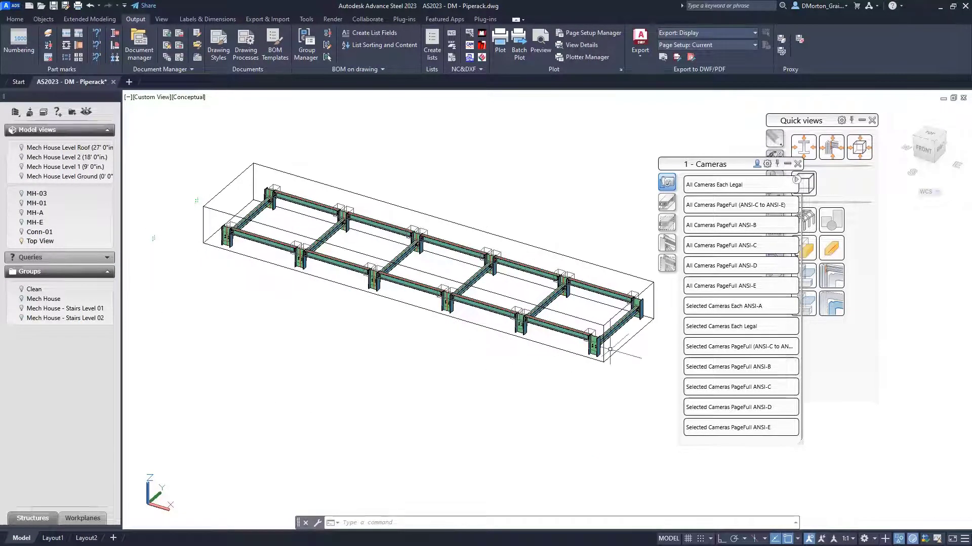
pyautogui.click(24, 242)
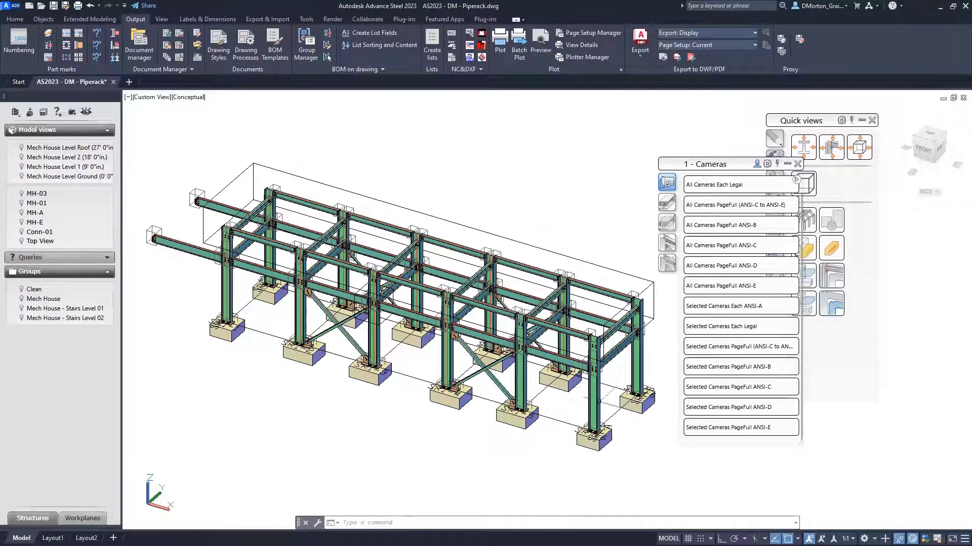
pyautogui.click(568, 257)
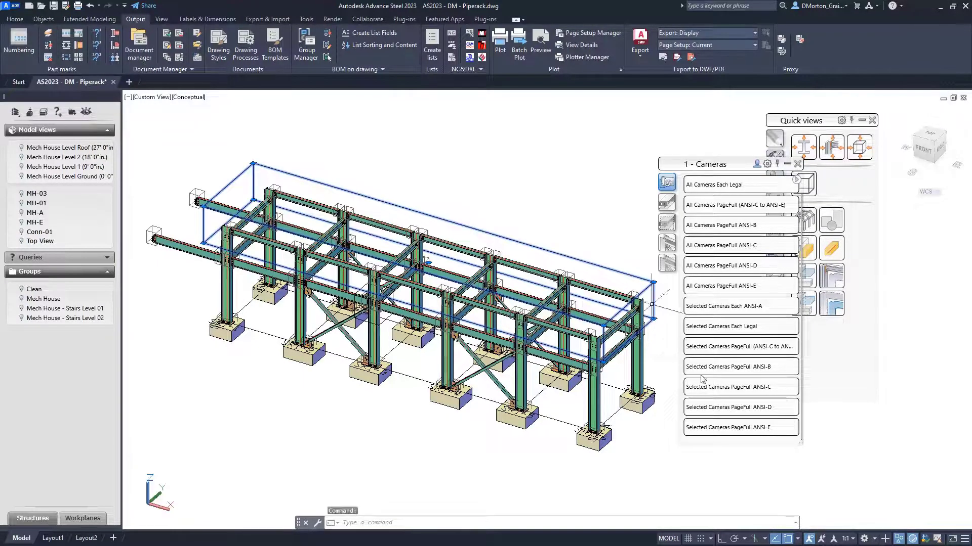
pyautogui.click(723, 407)
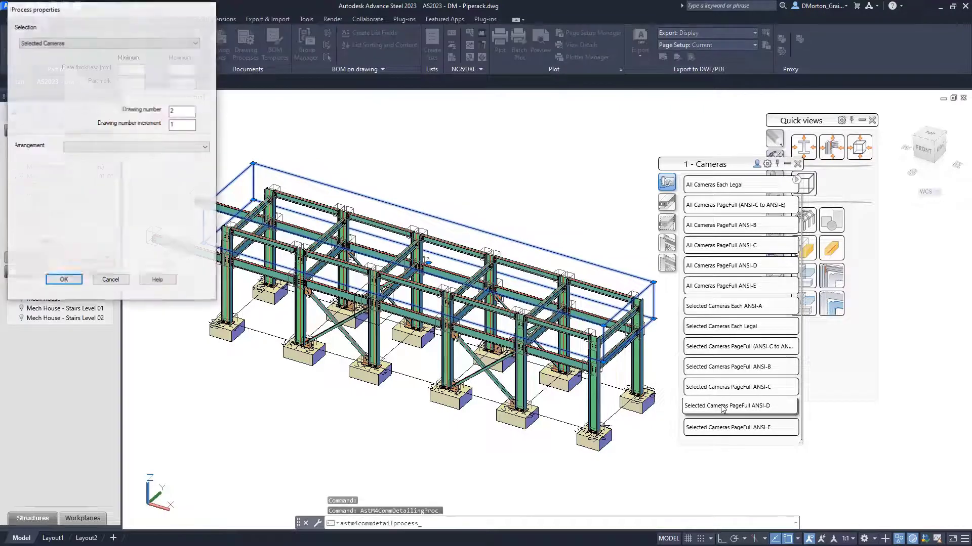
pyautogui.click(69, 281)
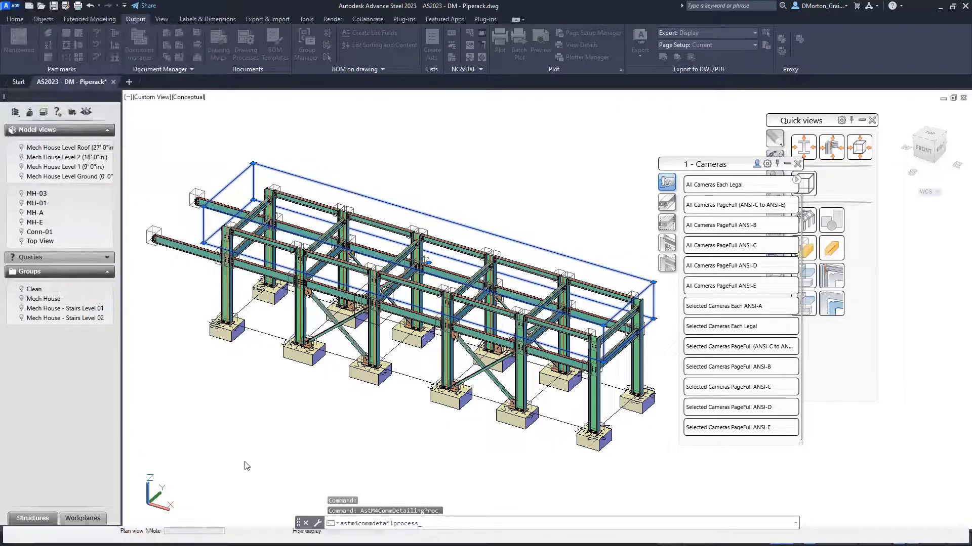
# Step: Show the camera detail drawing of the large camera around the upper level of the pipe rack
pyautogui.click(395, 204)
pyautogui.rightClick(412, 186)
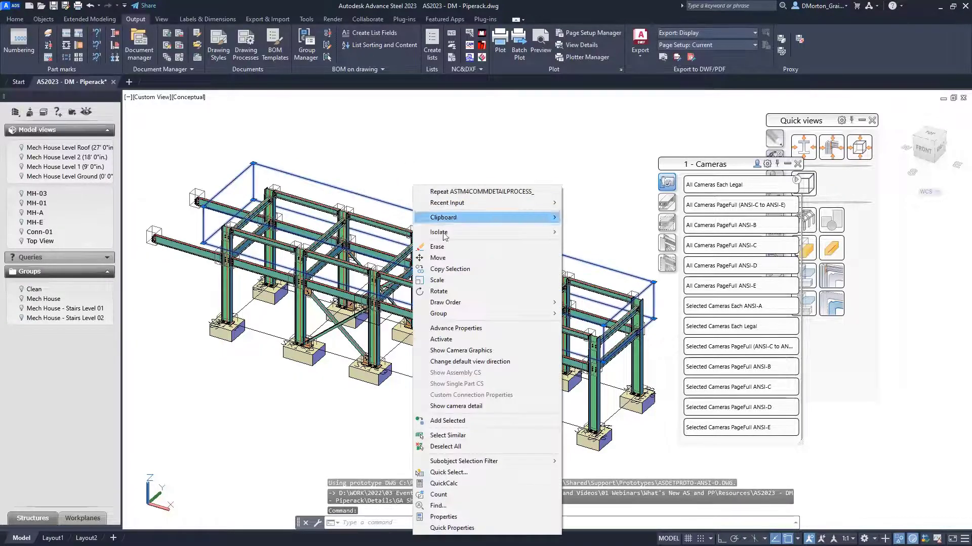
pyautogui.click(466, 407)
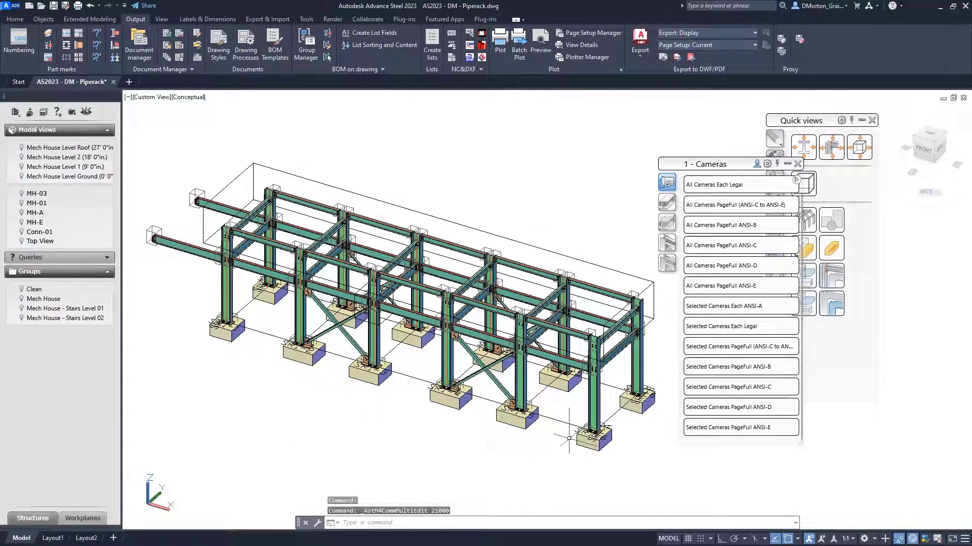
# Step: Enable vertical grid projection for model views and drawings on both axis groups of the building grid
pyautogui.click(564, 422)
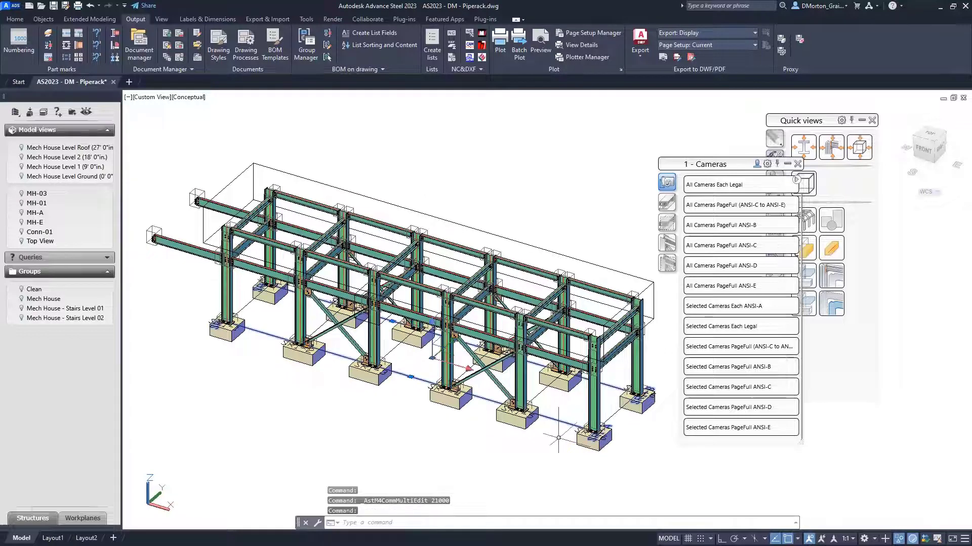
pyautogui.click(615, 416)
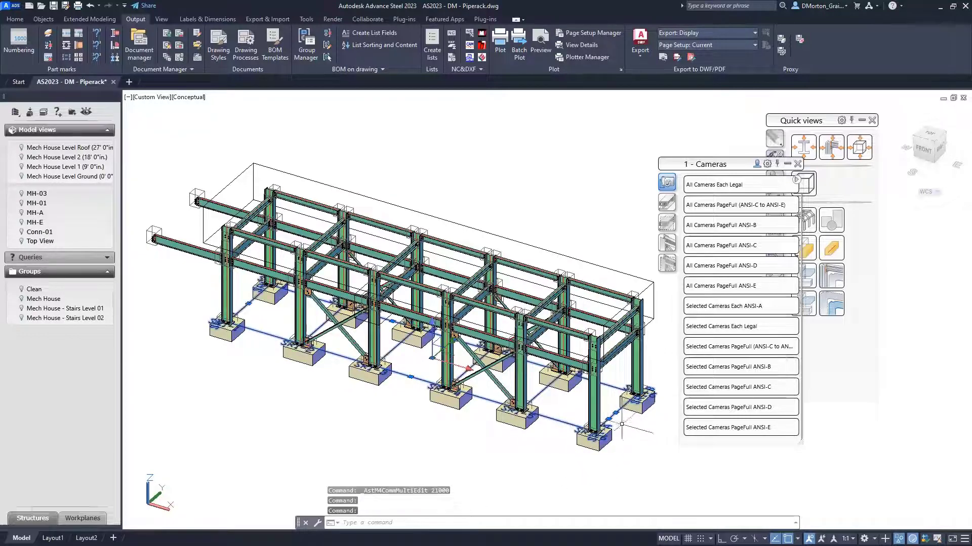
pyautogui.rightClick(395, 458)
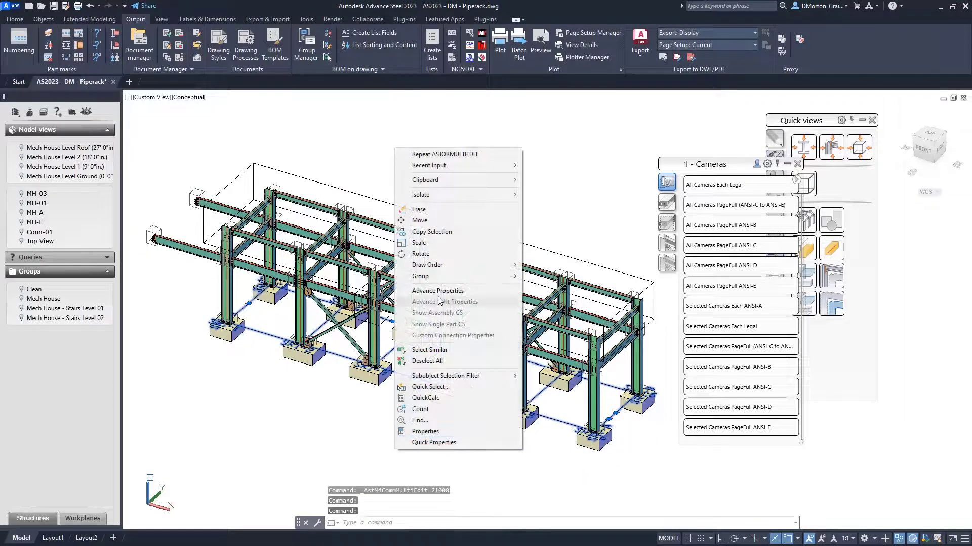
pyautogui.click(438, 292)
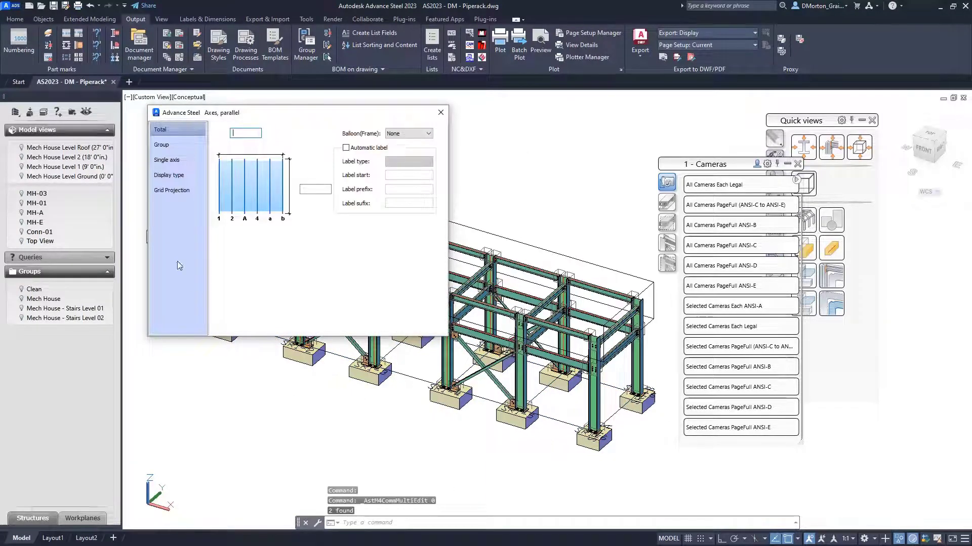
pyautogui.click(170, 194)
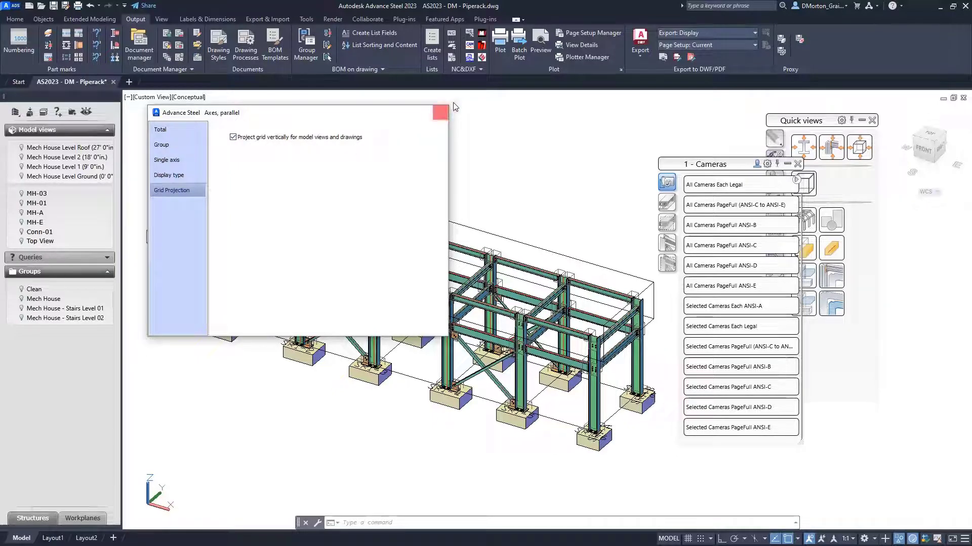
pyautogui.click(440, 115)
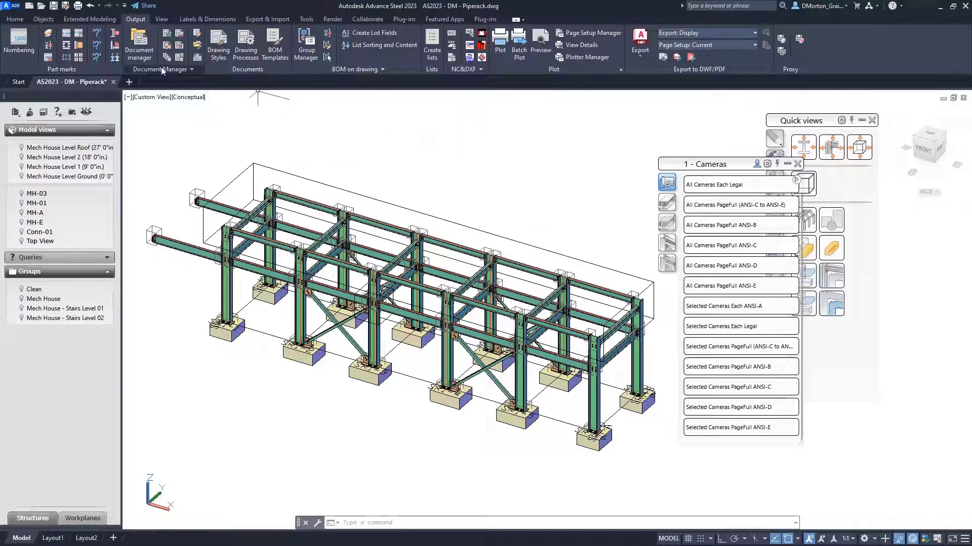
# Step: Activate the Top View model view and examine the projected grid lines and labels below the upper beams
pyautogui.click(21, 241)
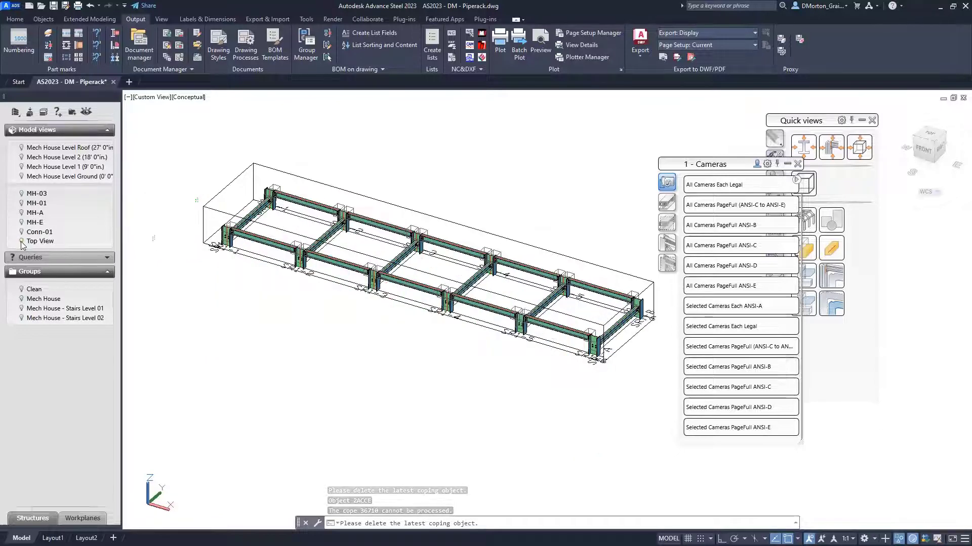
pyautogui.scroll(5, 449, 309)
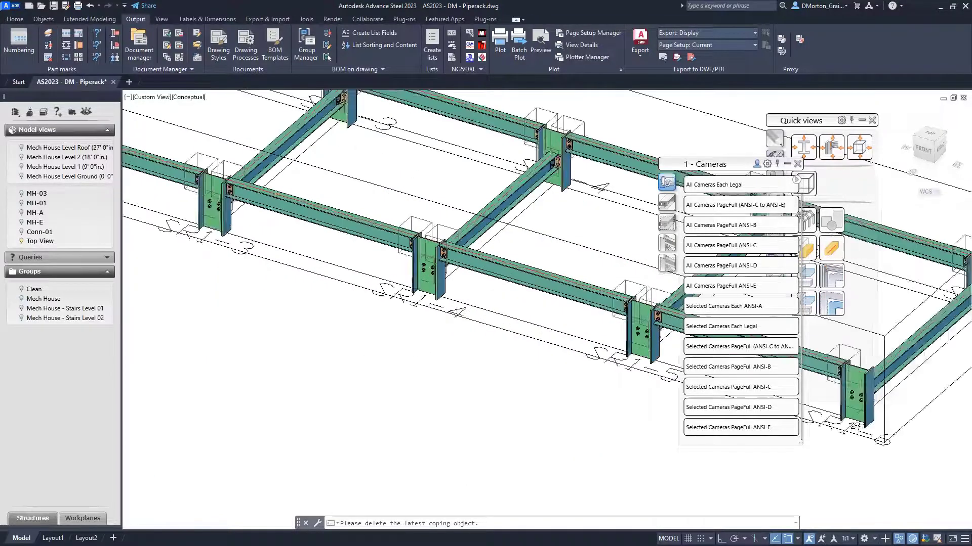
pyautogui.scroll(-5, 449, 308)
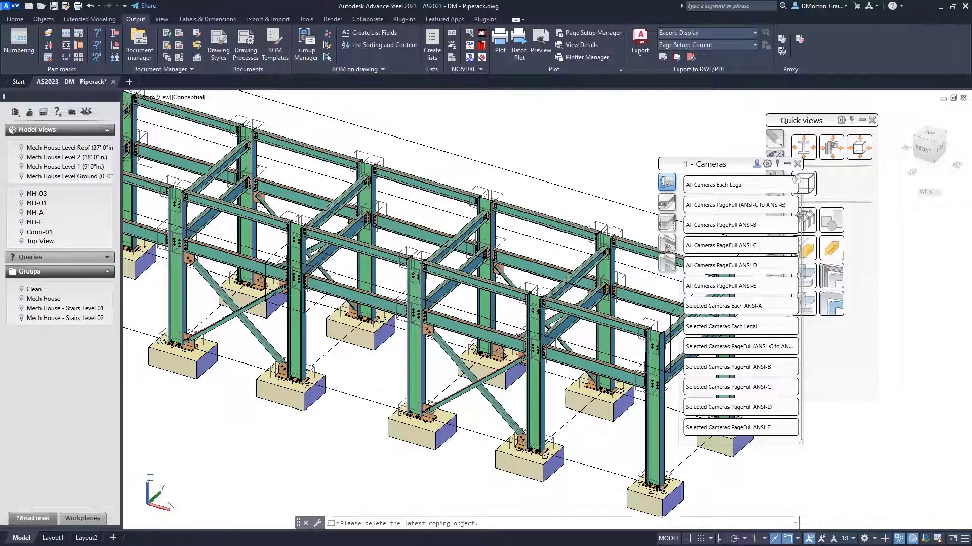
# Step: Force an update of all detail drawings marked as needing an update in the Document Manager
pyautogui.click(139, 45)
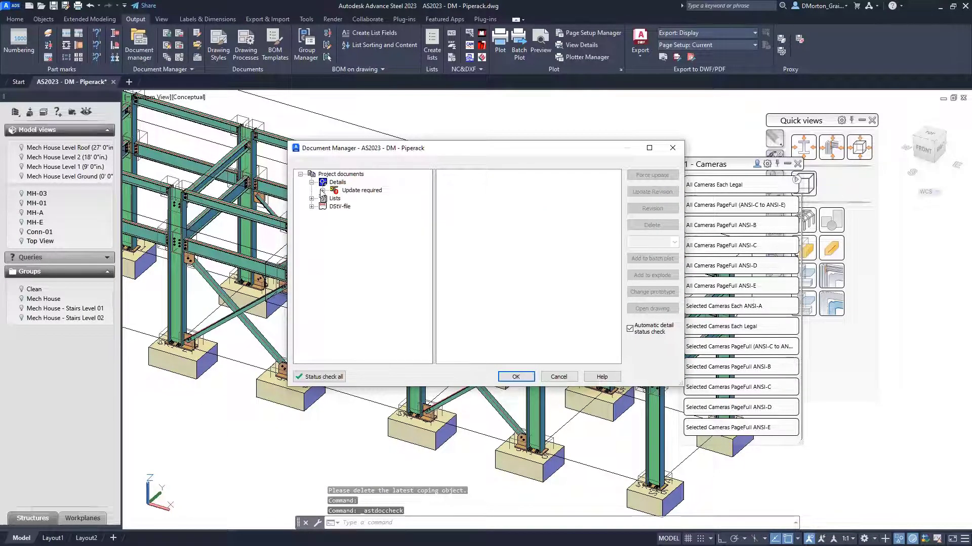
pyautogui.click(322, 190)
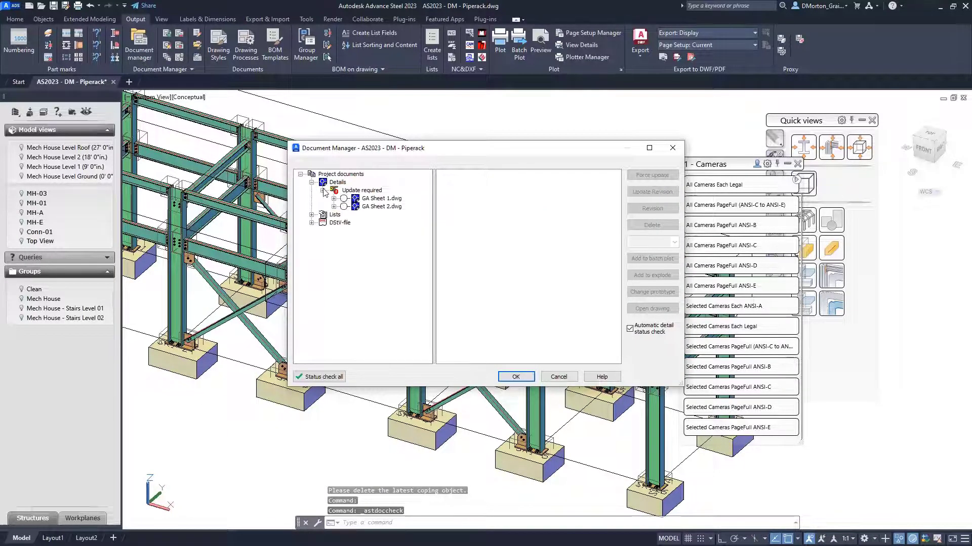
pyautogui.click(375, 190)
pyautogui.click(641, 178)
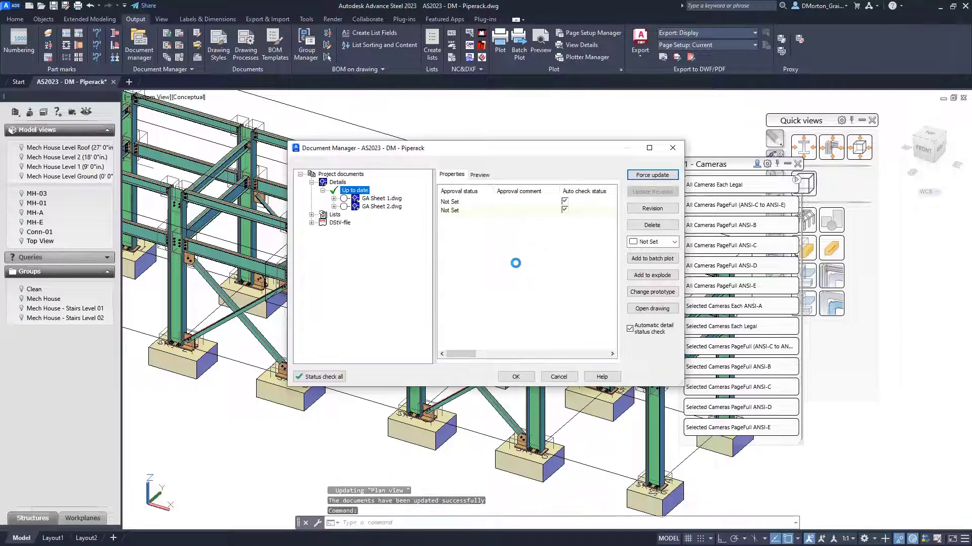
pyautogui.click(672, 148)
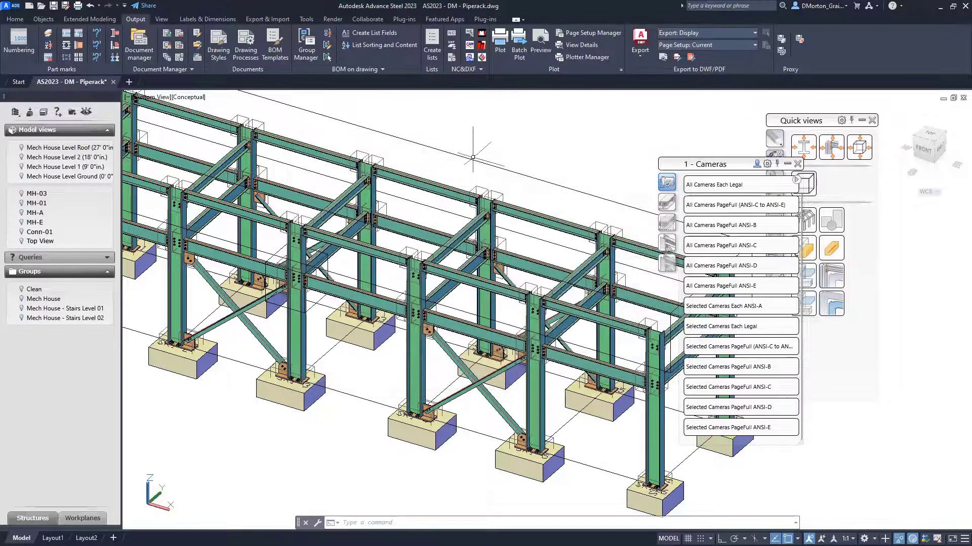
# Step: Open the camera detail drawing GA Sheet 2 from the large camera around the upper level of the pipe rack
pyautogui.click(473, 157)
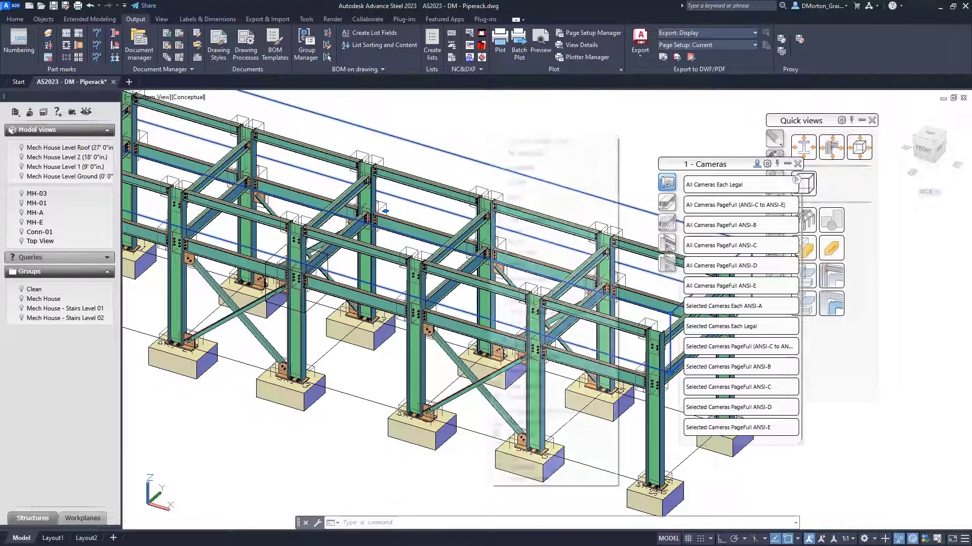
pyautogui.click(536, 364)
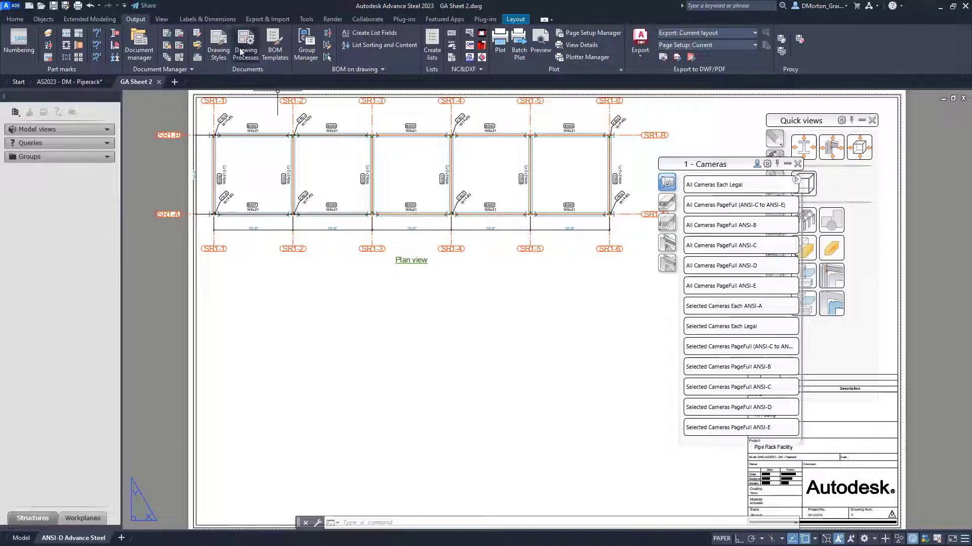
pyautogui.click(207, 19)
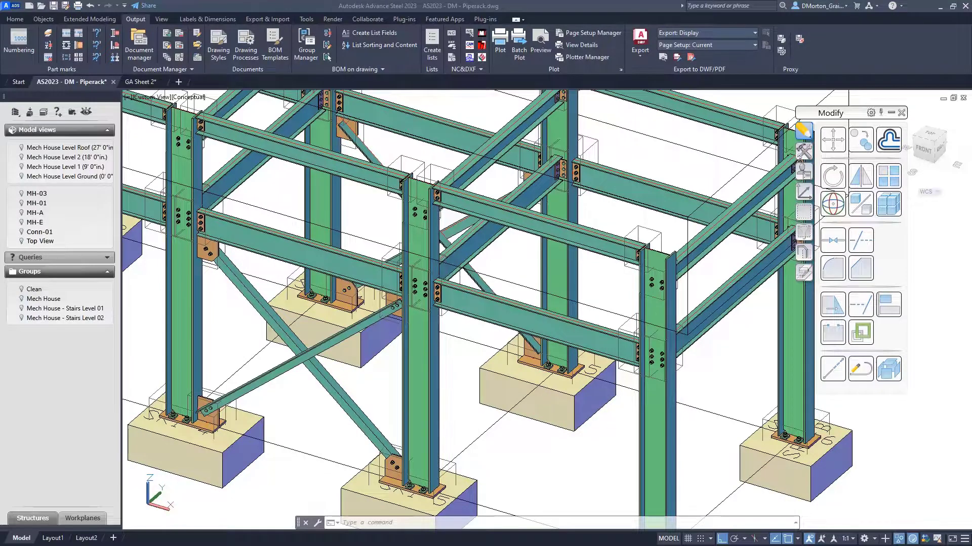
# Step: Open the Document Manager in the pipe rack model and list its up-to-date detail drawings
pyautogui.click(140, 42)
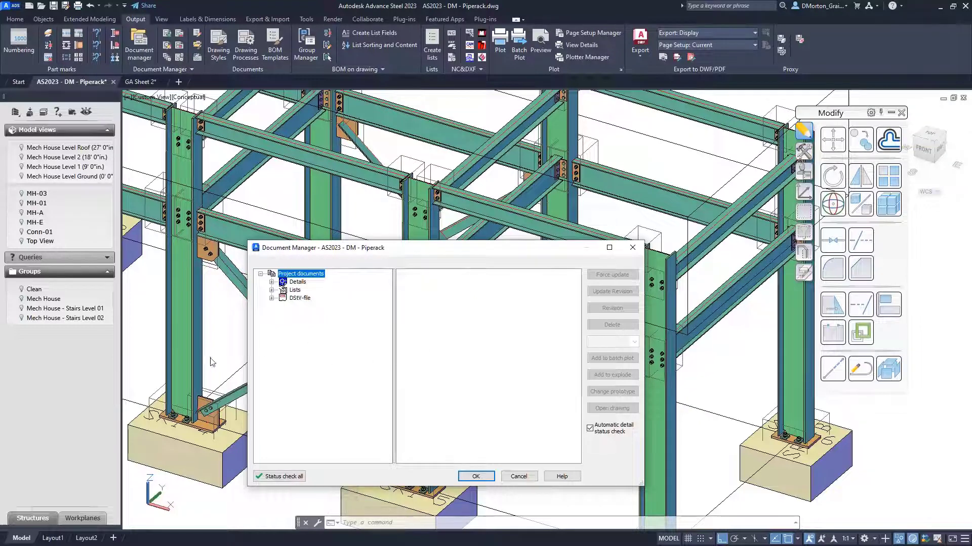
pyautogui.click(271, 282)
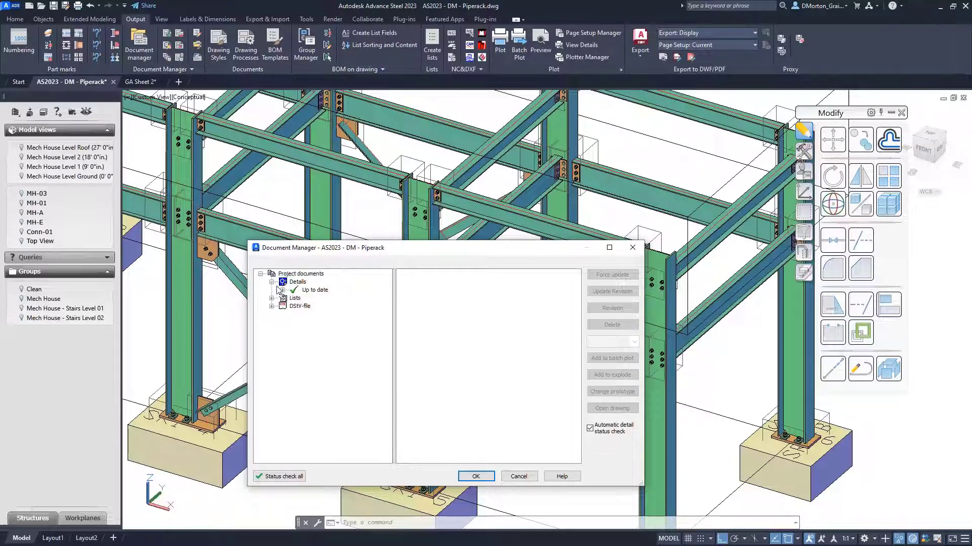
pyautogui.click(282, 290)
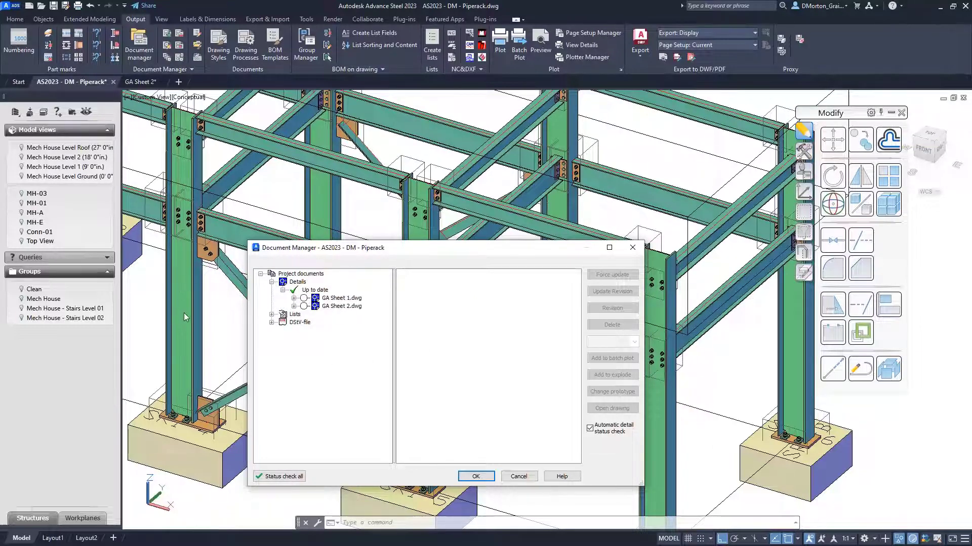
# Step: Create an assembly drawing of the front column with the Selected Assemblies Each ANSI-D process while the Document Manager stays open
pyautogui.click(248, 42)
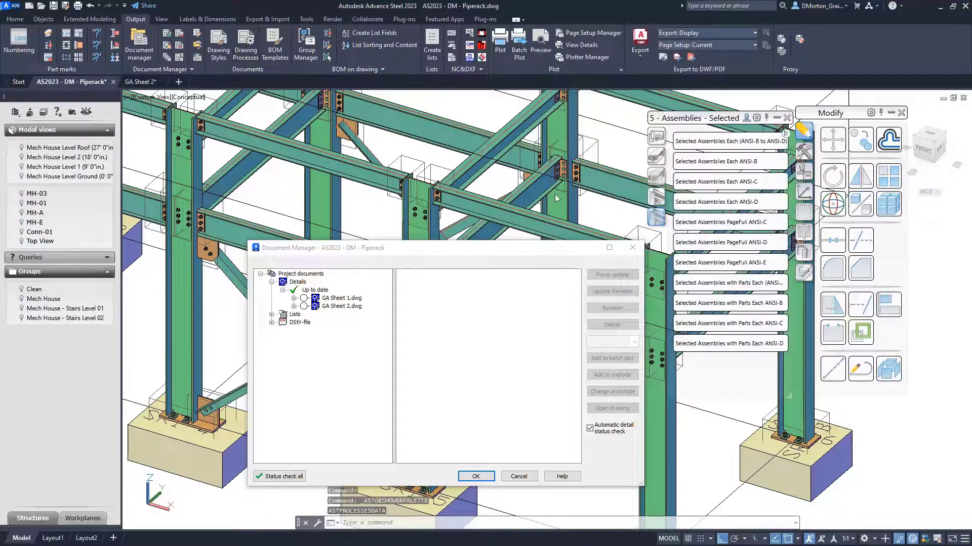
pyautogui.click(196, 320)
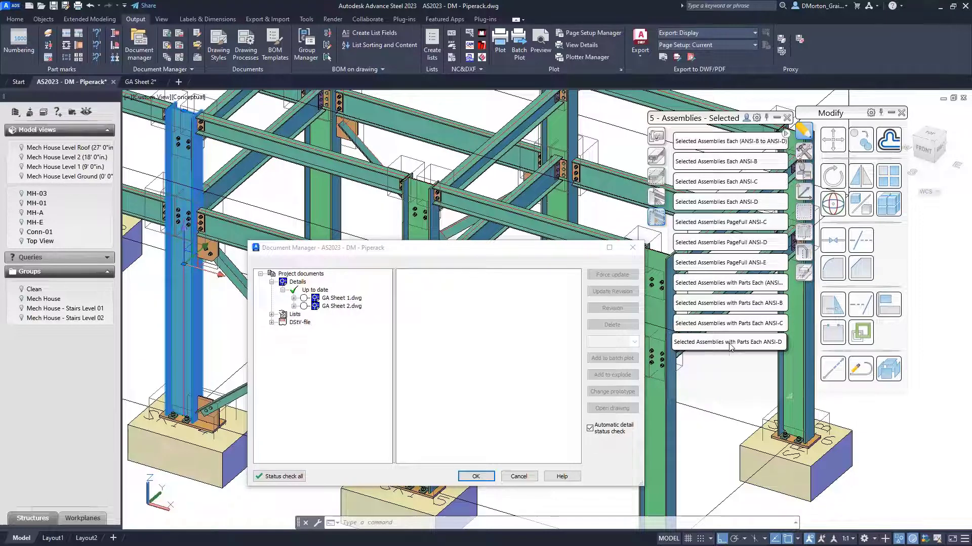
pyautogui.click(719, 202)
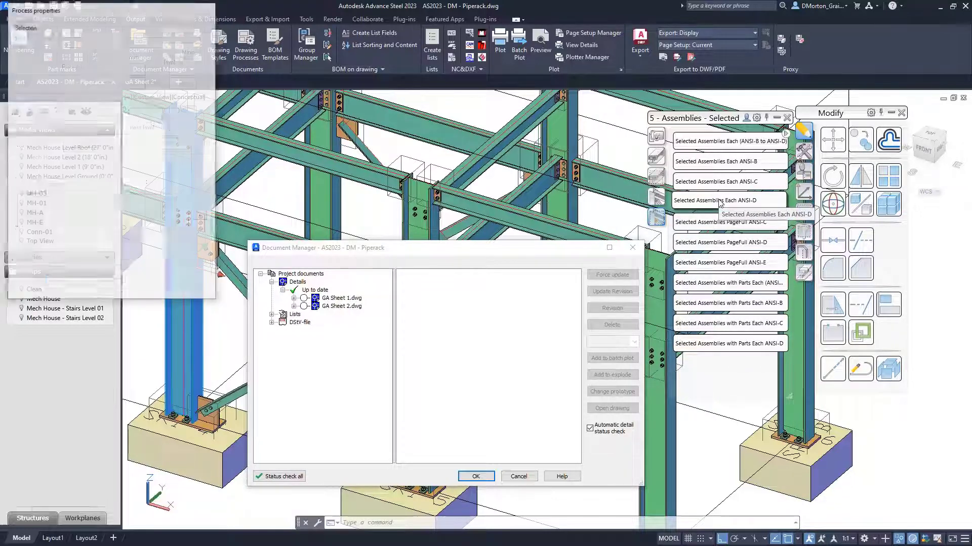
pyautogui.click(63, 280)
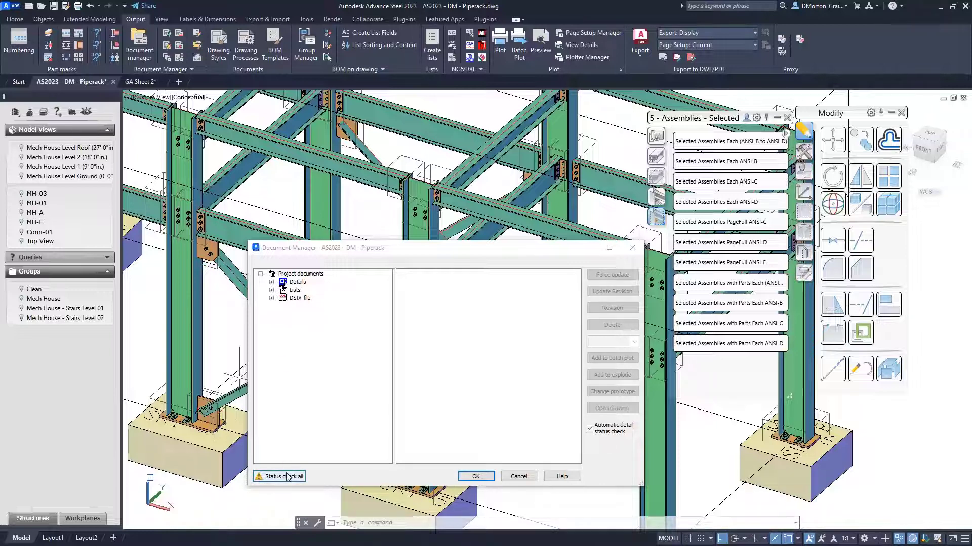
# Step: List the up-to-date details in the refreshed Document Manager and run a status check on all documents
pyautogui.click(271, 282)
pyautogui.click(283, 290)
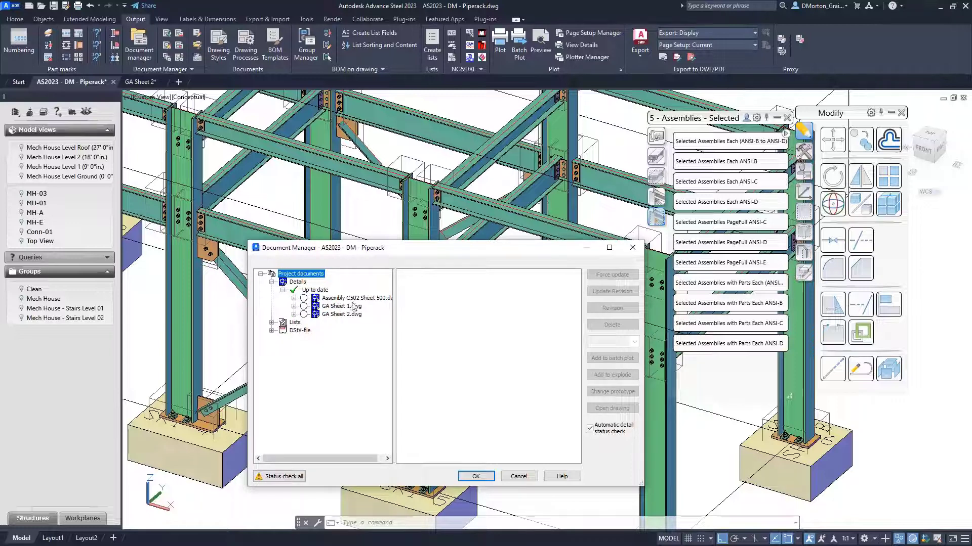
pyautogui.click(299, 476)
# Step: Switch to GA Sheet 2 with the Document Manager open, show the new assembly drawing's properties and move the dialog aside
pyautogui.click(141, 81)
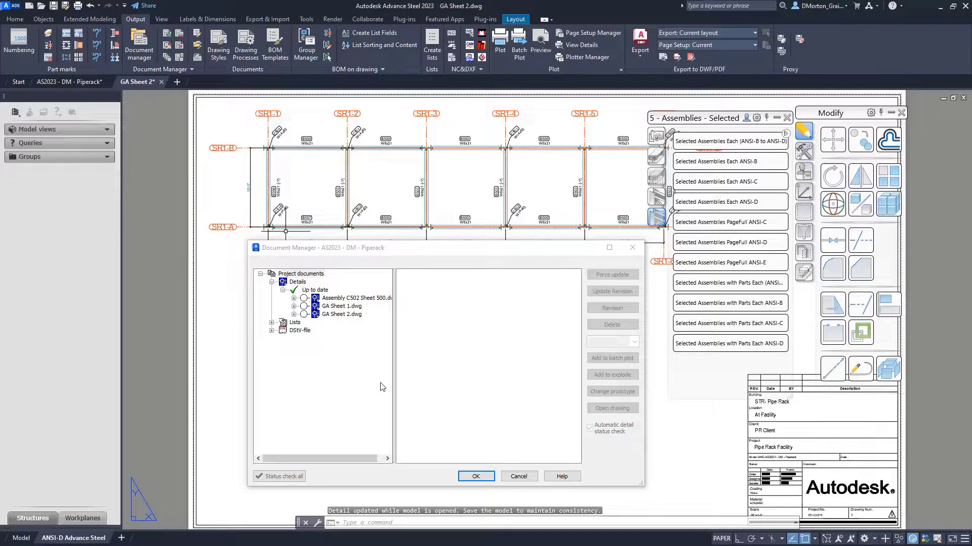
pyautogui.click(338, 299)
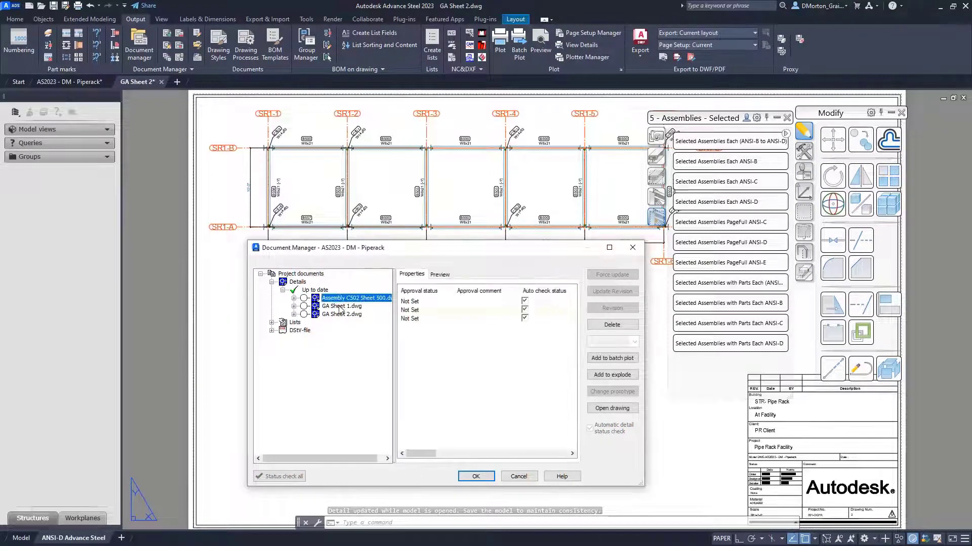
pyautogui.moveTo(365, 252)
pyautogui.mouseDown()
pyautogui.moveTo(353, 230)
pyautogui.moveTo(344, 282)
pyautogui.moveTo(338, 260)
pyautogui.mouseUp()
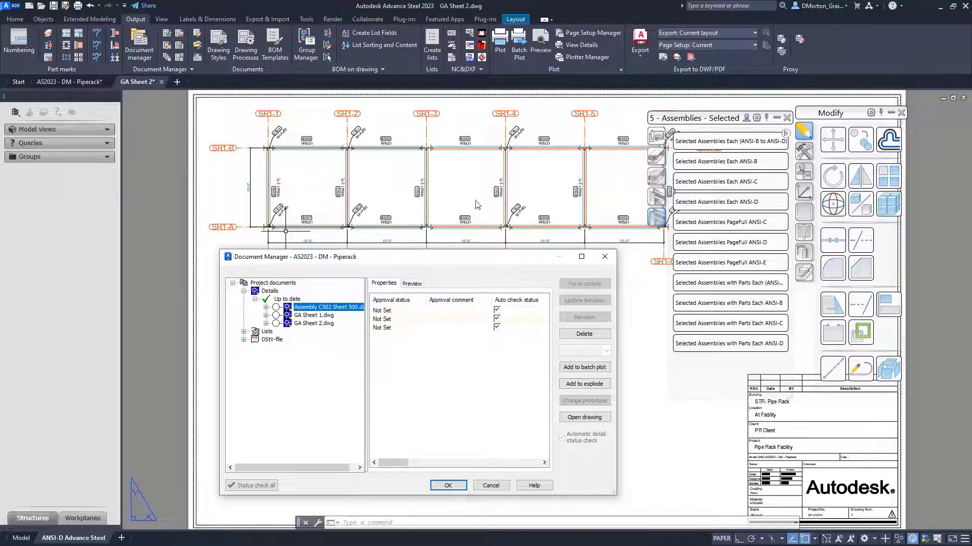
pyautogui.click(659, 398)
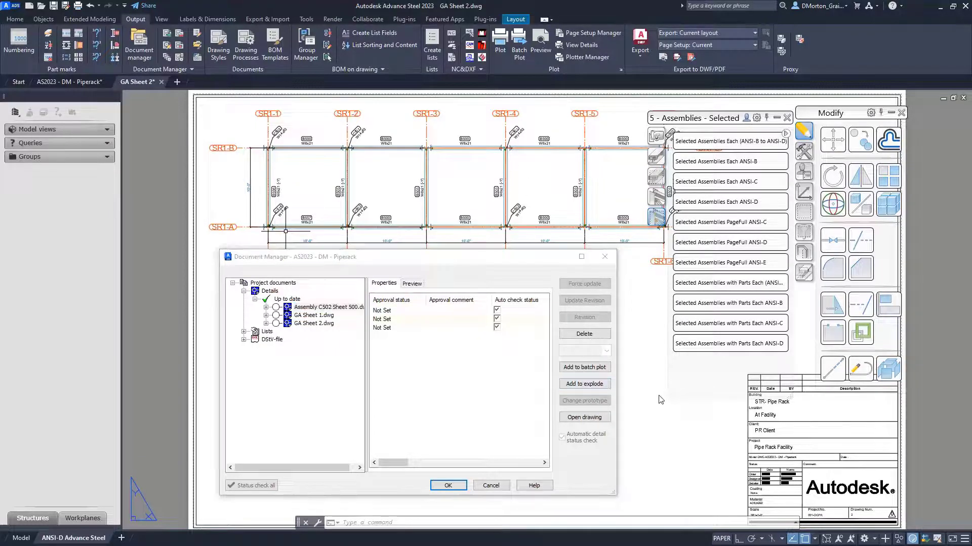
# Step: Close the Document Manager, try to start it from GA Sheet 2, and reopen it from the pipe rack model
pyautogui.click(605, 257)
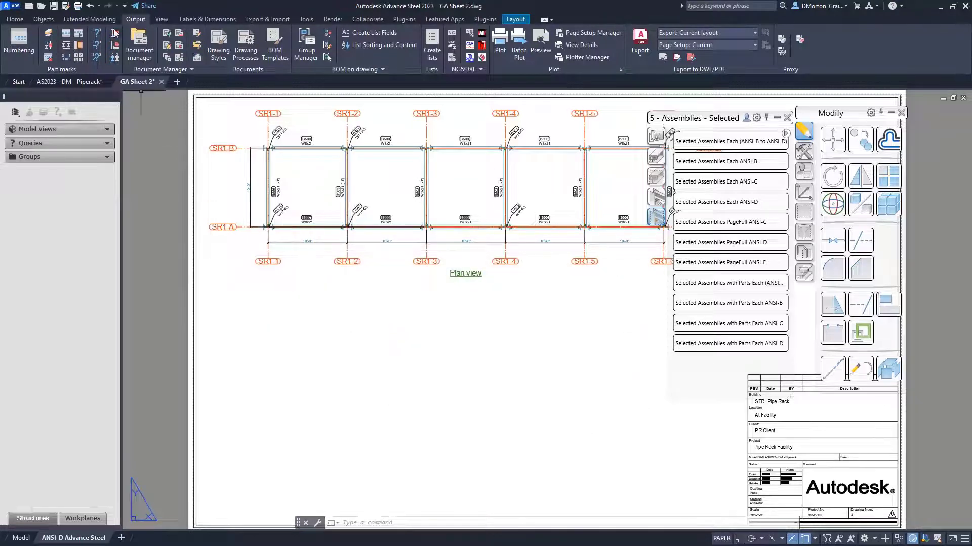
pyautogui.click(138, 44)
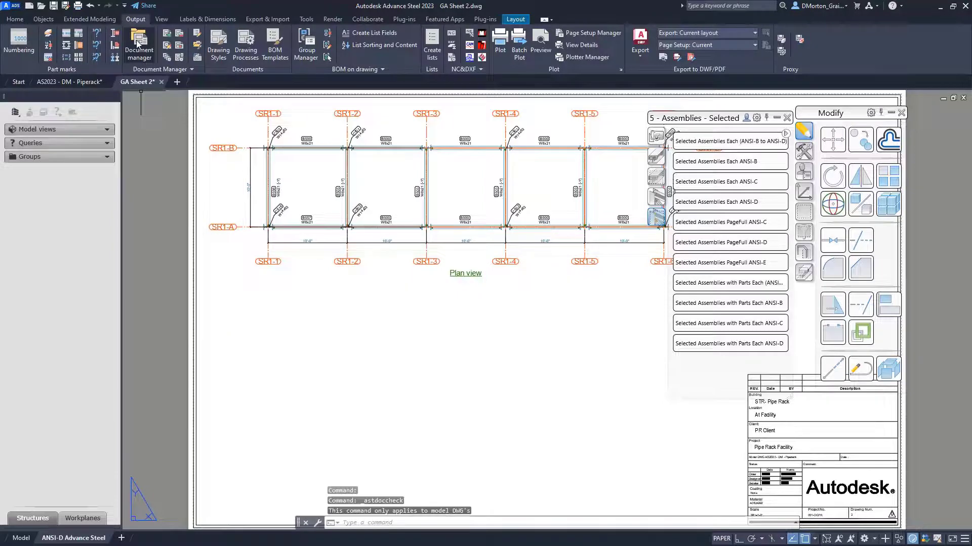
pyautogui.click(66, 84)
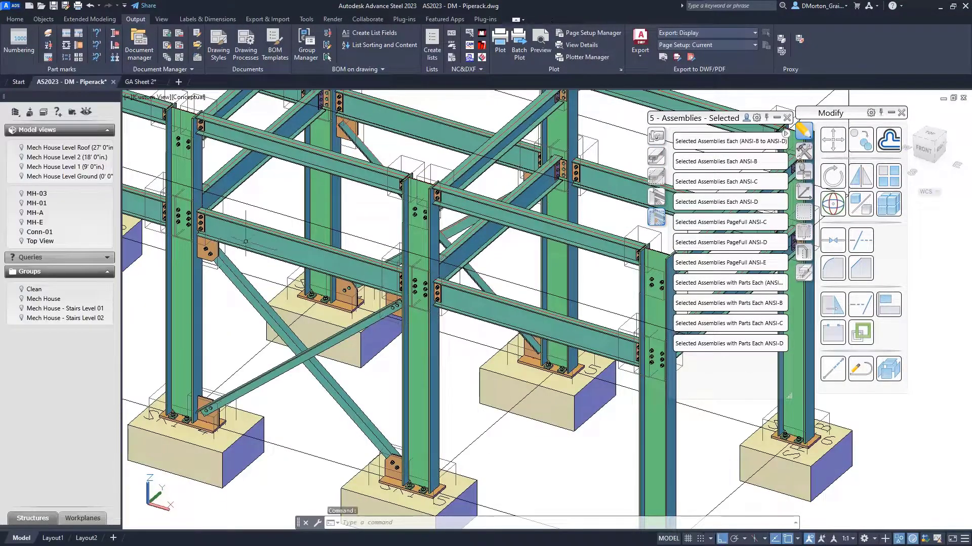
pyautogui.click(139, 45)
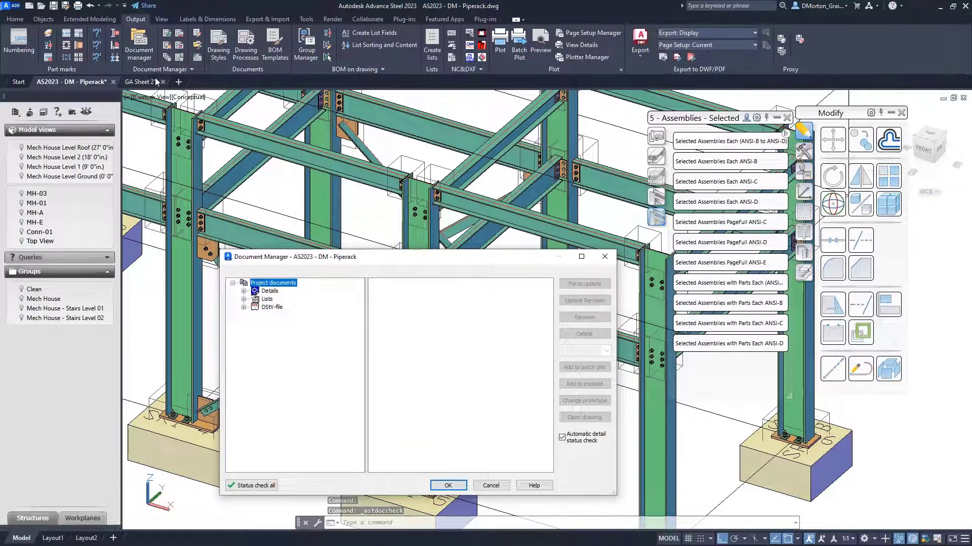
# Step: Change to GA Sheet 2 and back to the model with the Document Manager open, and expand its Details list
pyautogui.click(142, 83)
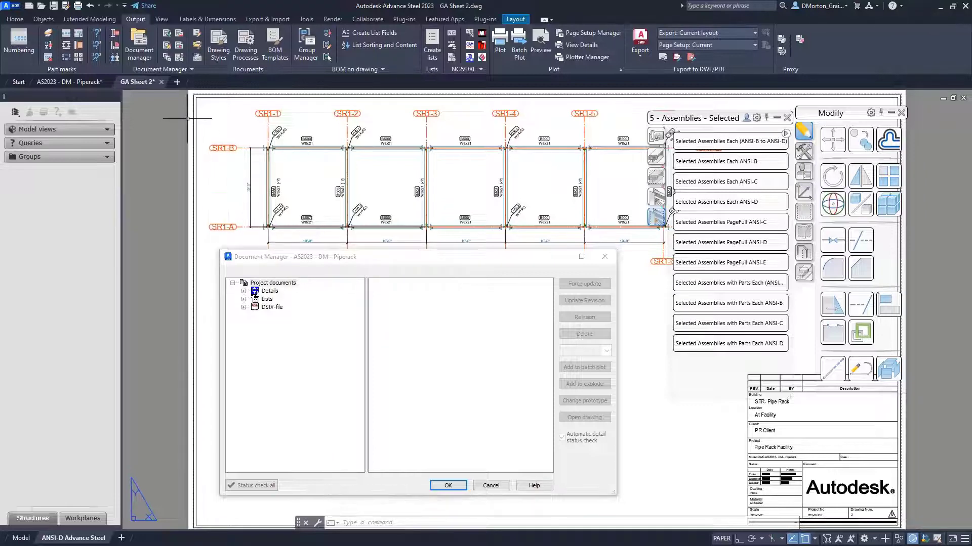
pyautogui.click(84, 81)
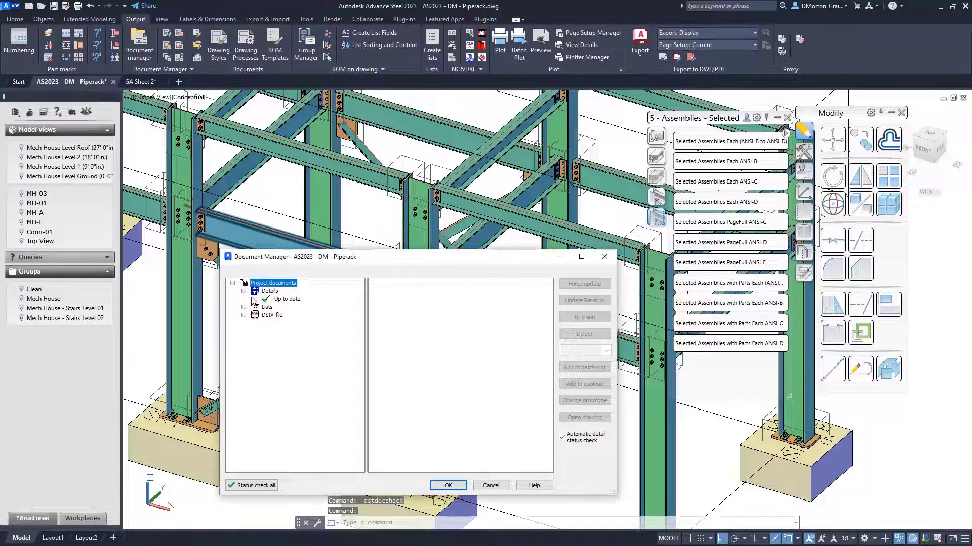
pyautogui.click(300, 307)
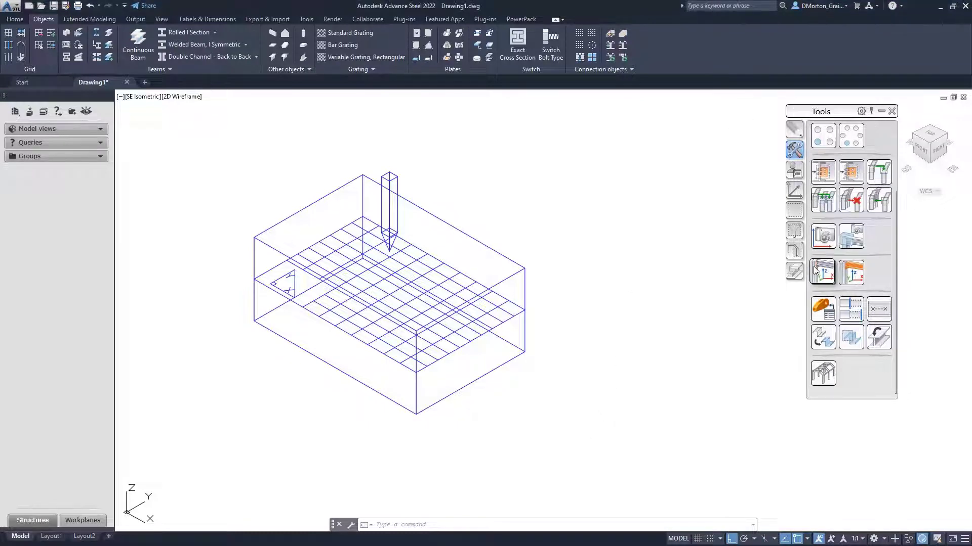
# Step: In Advance Steel 2022, stretch the camera box lengthwise from its corner grip by about 1'-1 3/4"
pyautogui.click(502, 256)
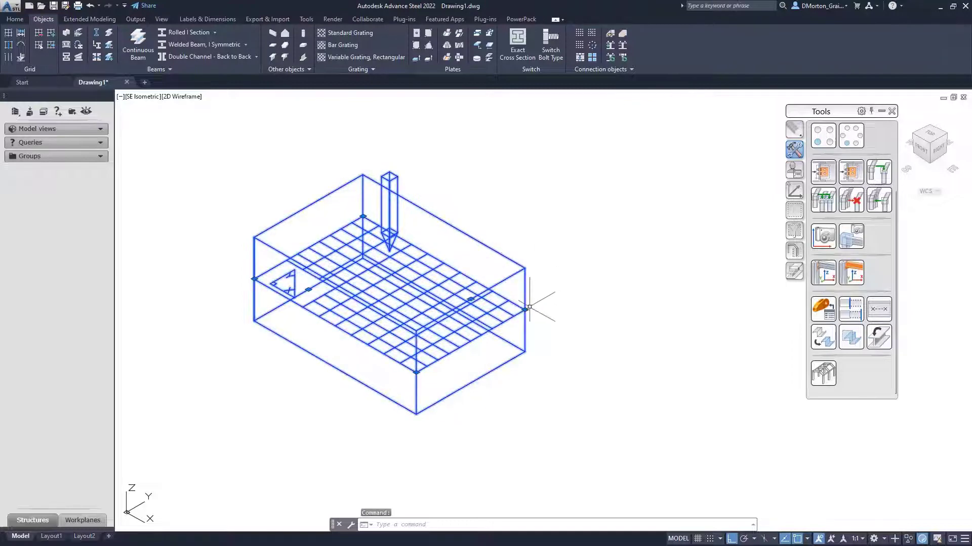
pyautogui.click(525, 309)
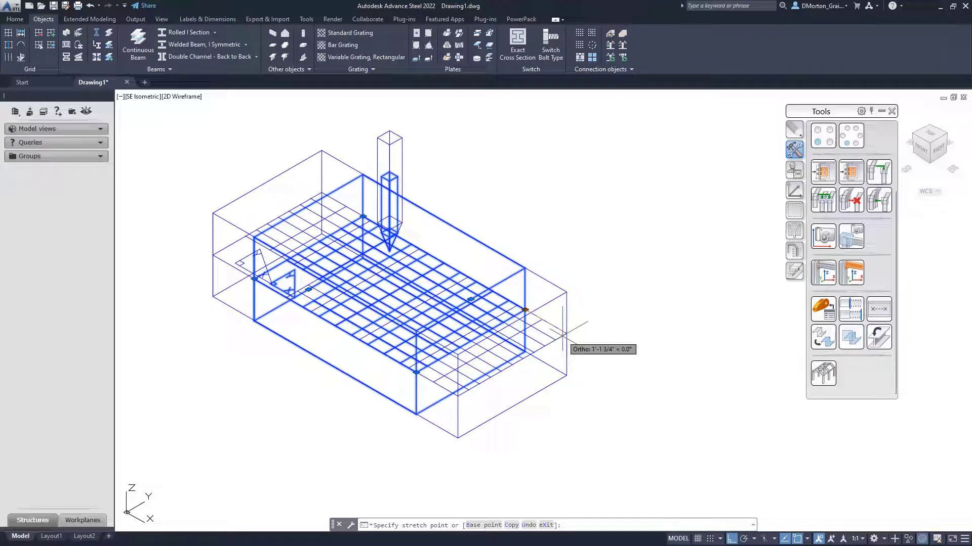
pyautogui.click(563, 329)
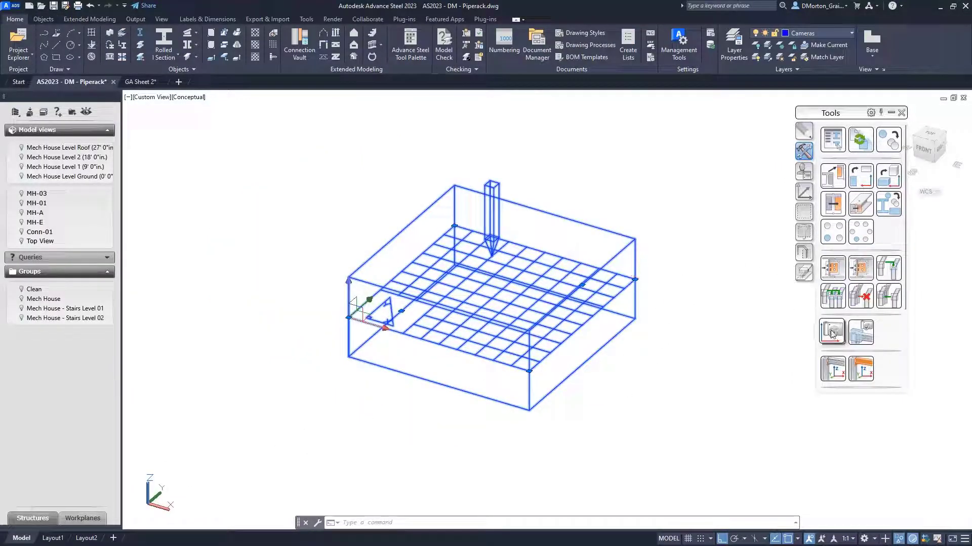
# Step: In Advance Steel 2023, stretch only one side of the camera box along its length from the far corner grip
pyautogui.click(635, 279)
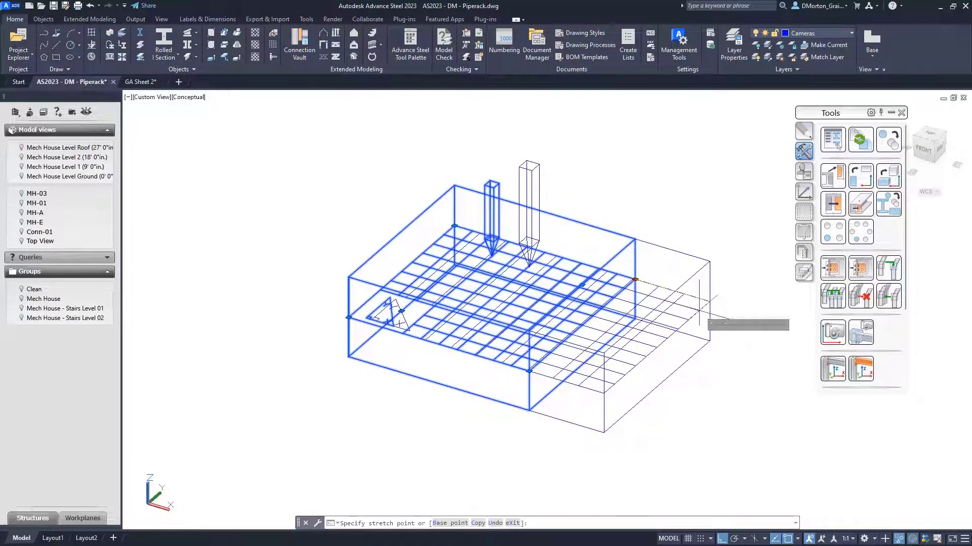
pyautogui.click(699, 304)
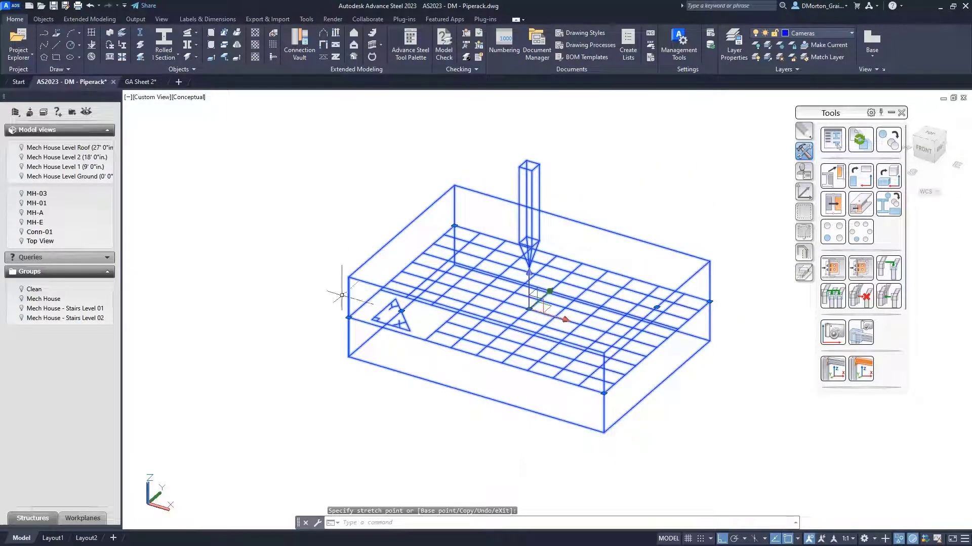
pyautogui.click(349, 318)
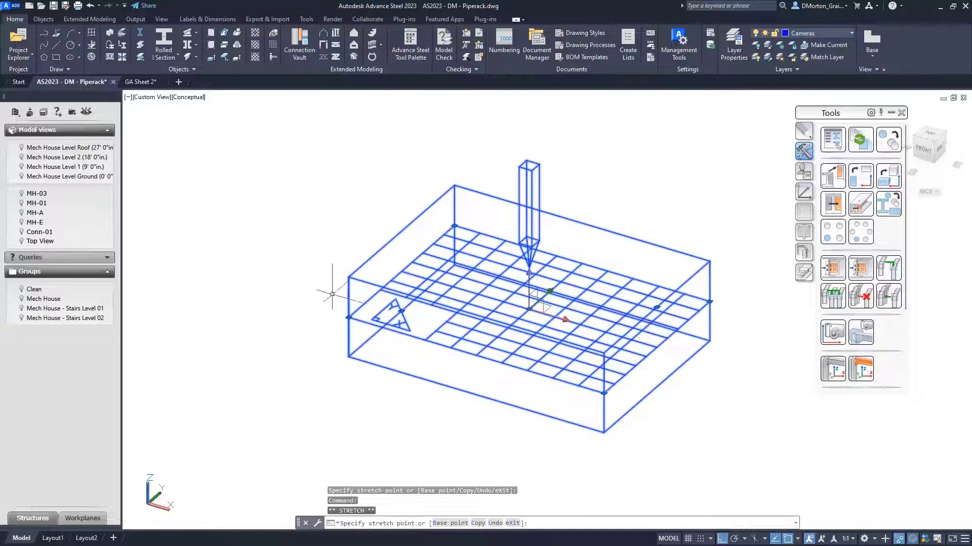
pyautogui.press('Escape')
# Step: Extend the camera box's upper depth upward and its lower depth downward independently with their depth grips
pyautogui.click(656, 307)
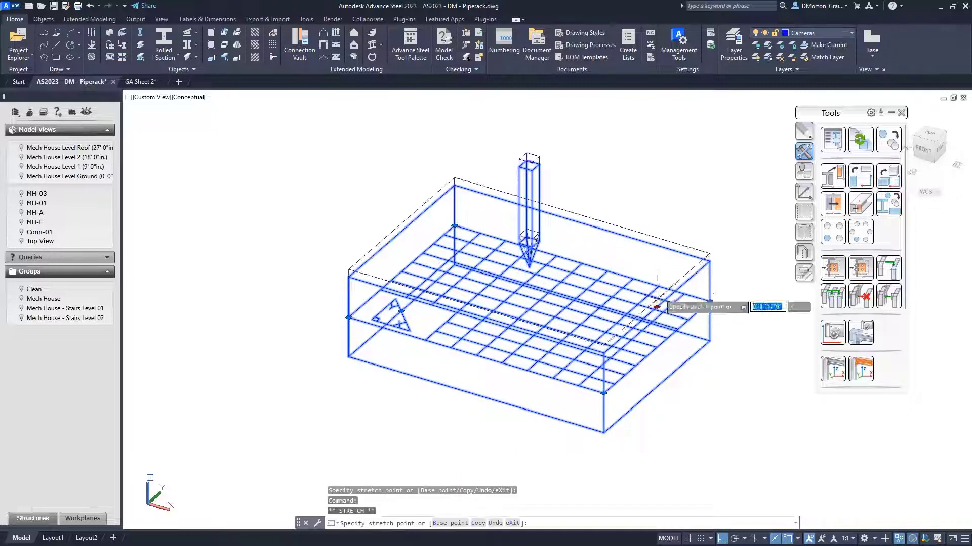
pyautogui.click(667, 232)
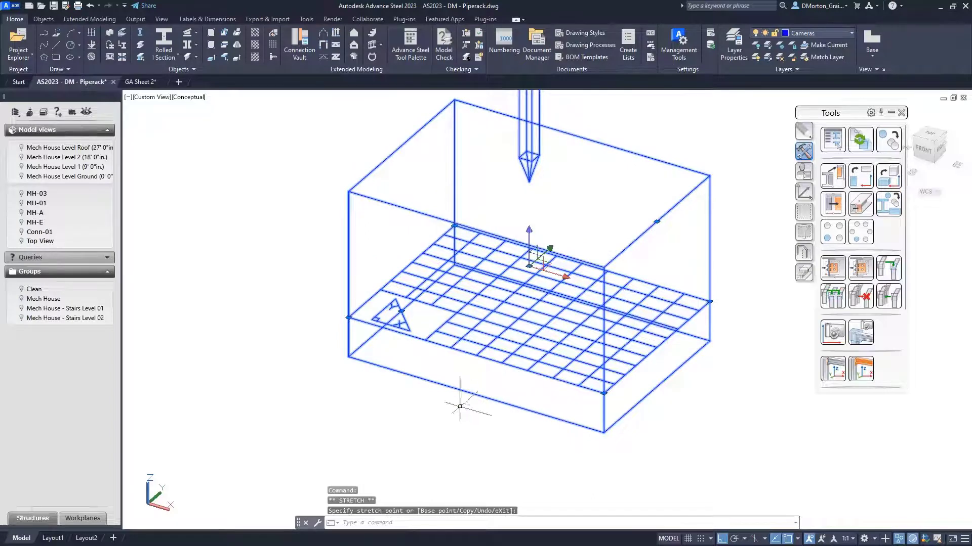
pyautogui.click(401, 311)
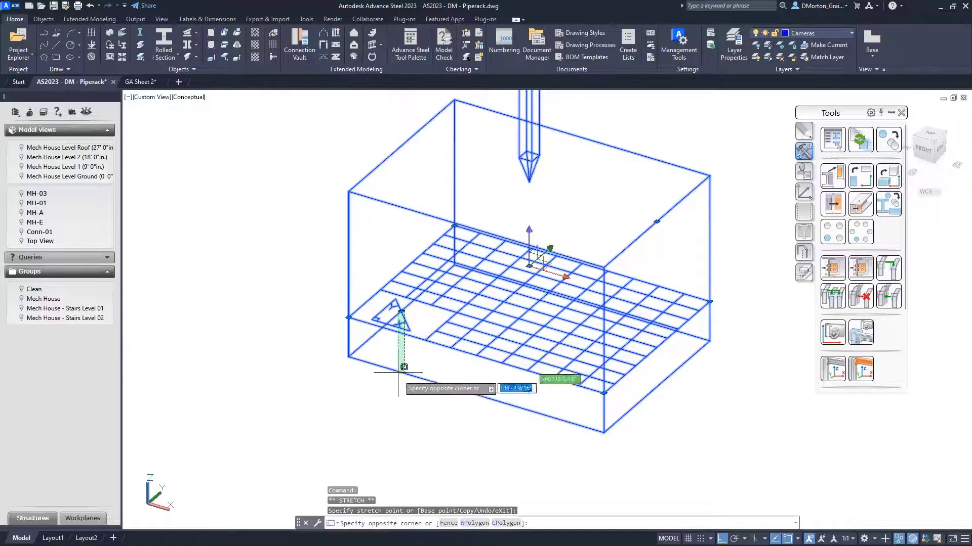
pyautogui.click(396, 326)
pyautogui.click(401, 310)
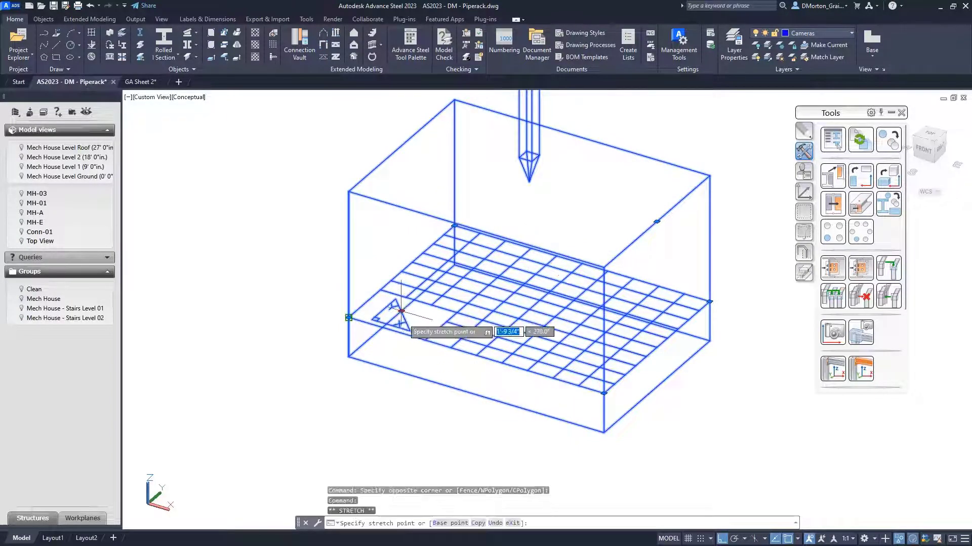
pyautogui.click(401, 389)
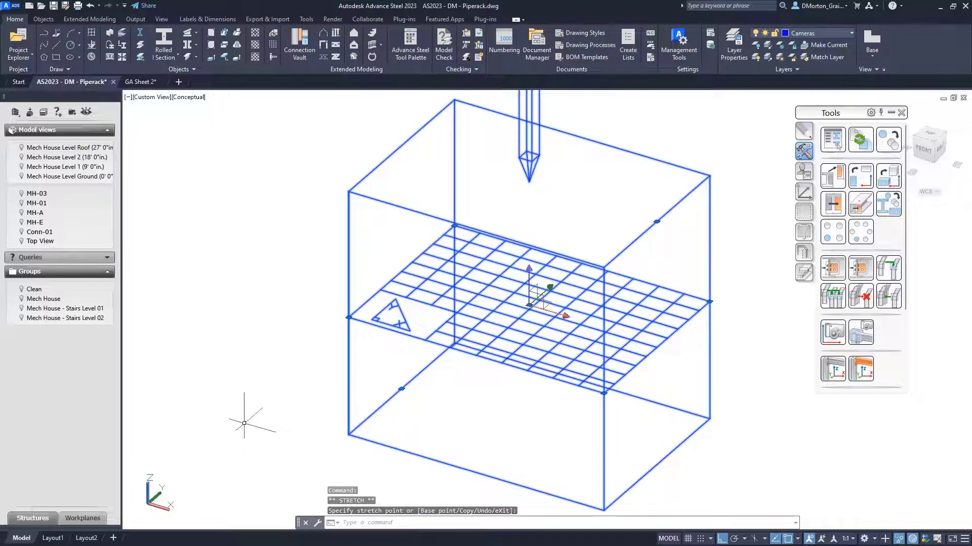
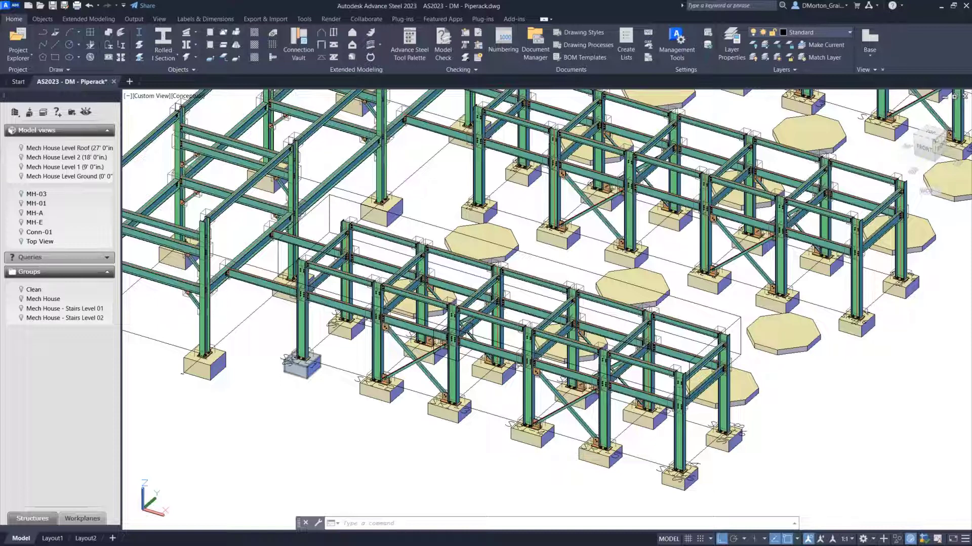
# Step: Open the Document Manager, expand its Details and Up to date lists, and close it again
pyautogui.click(135, 19)
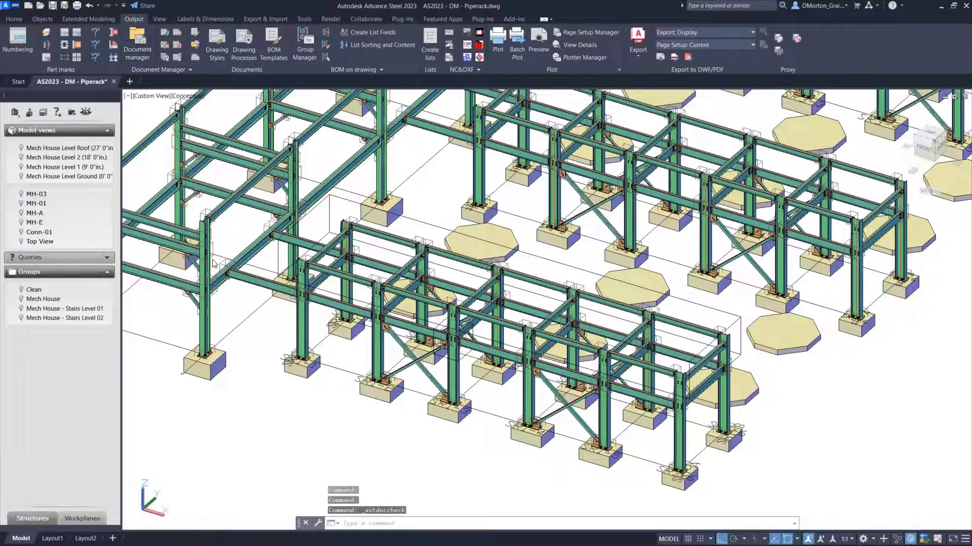
pyautogui.click(137, 45)
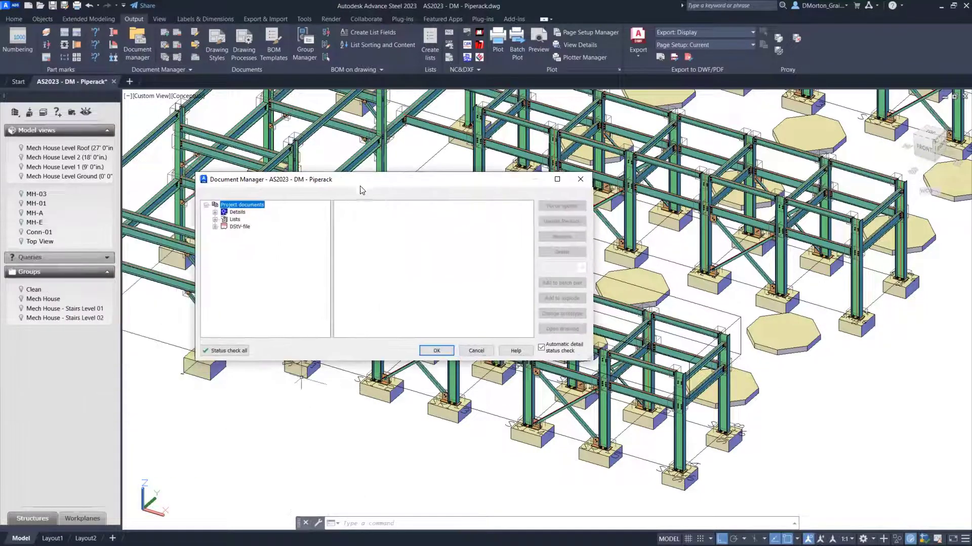
pyautogui.click(216, 212)
pyautogui.click(223, 220)
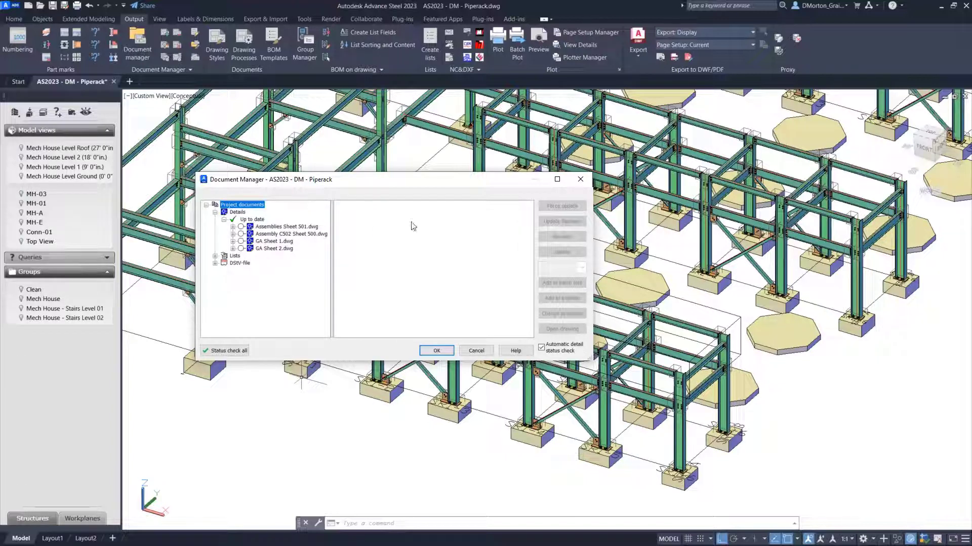
pyautogui.click(580, 180)
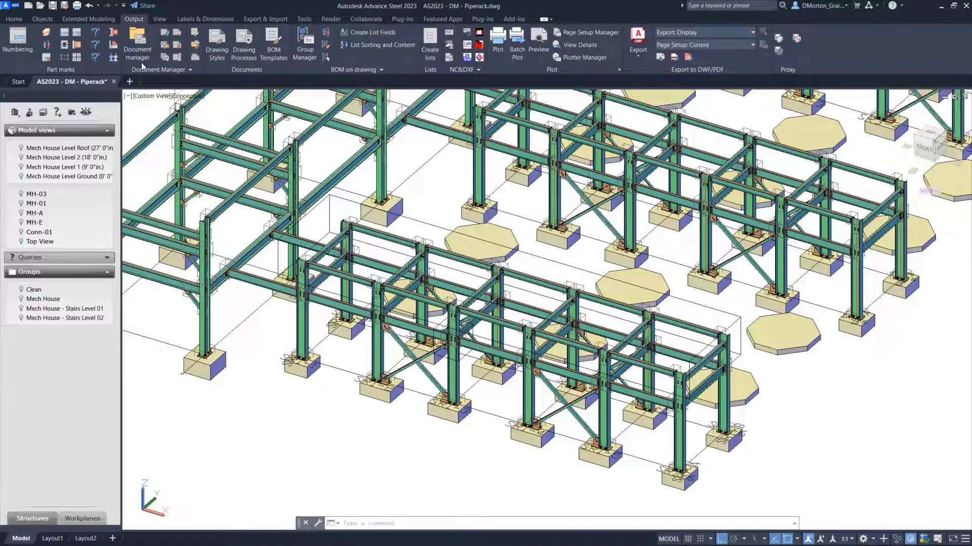
# Step: In the Management Tools Defaults, examine the System General setting for automatic documentation deregistration during Document Manager startup
pyautogui.click(21, 19)
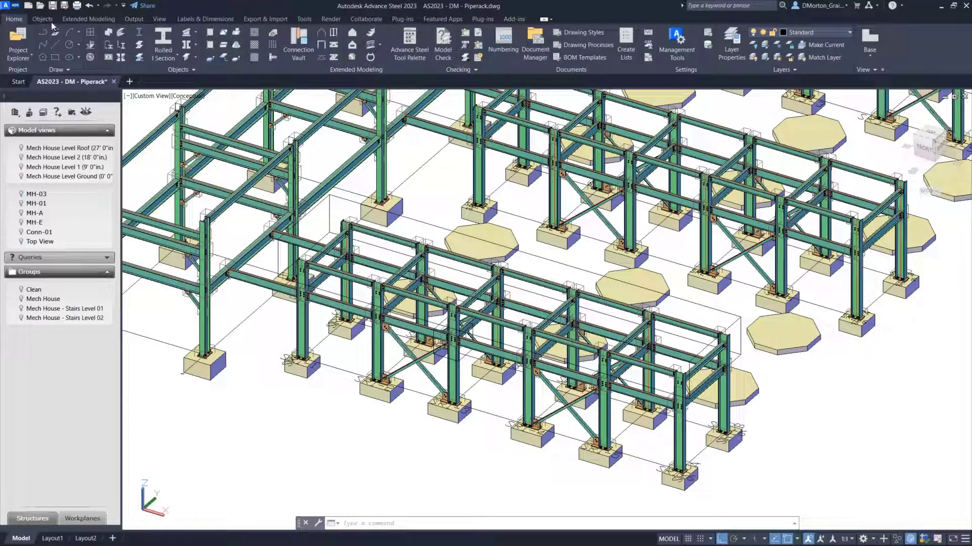
pyautogui.click(677, 41)
pyautogui.click(503, 121)
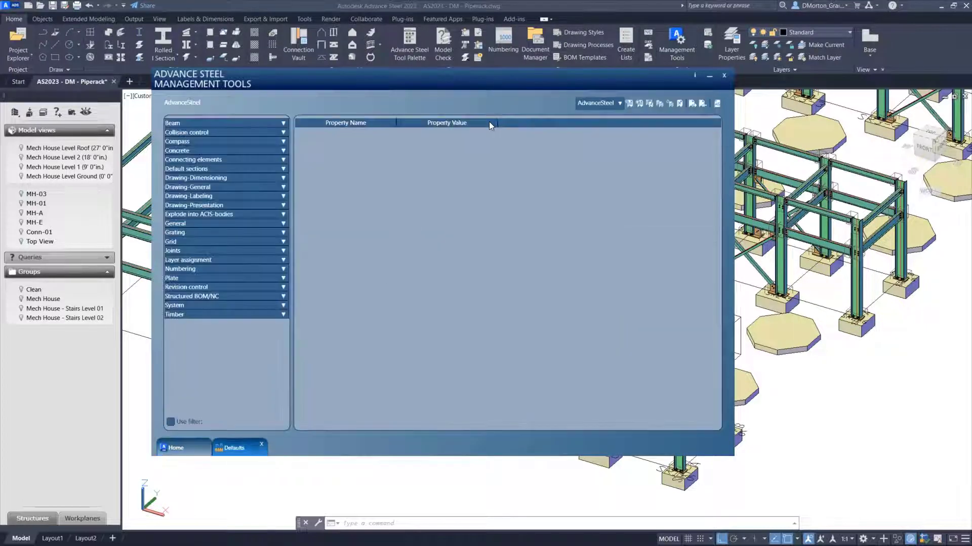
pyautogui.click(283, 305)
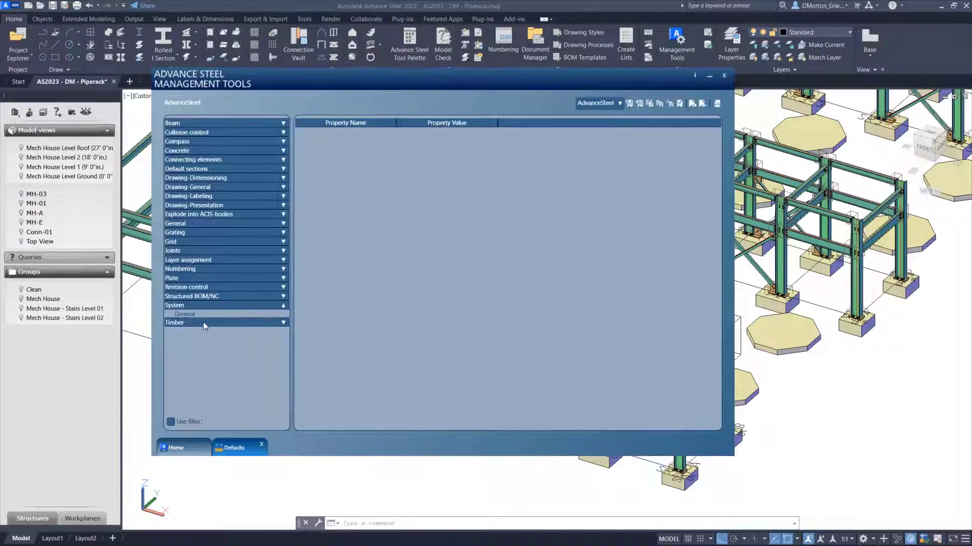
pyautogui.click(188, 314)
pyautogui.moveTo(317, 134)
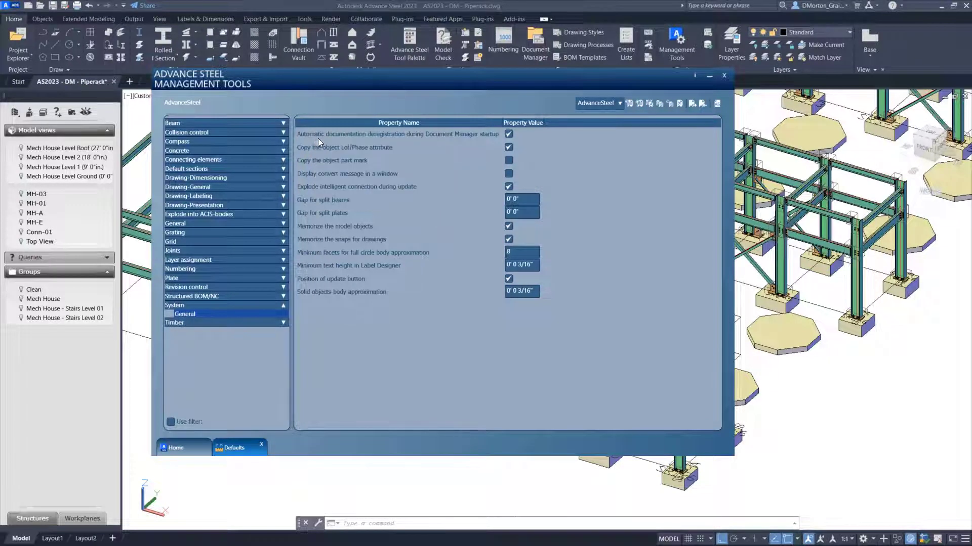
pyautogui.moveTo(401, 135)
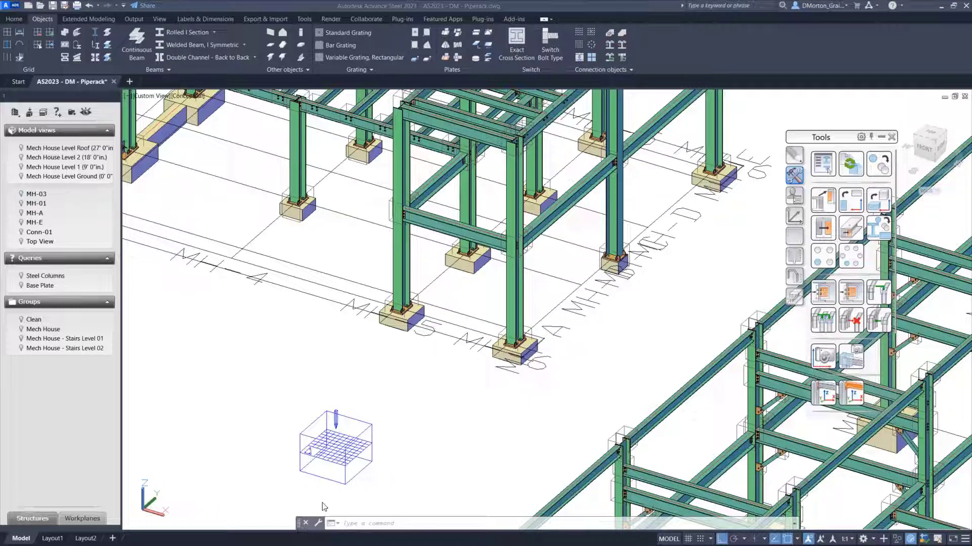
# Step: Choose the two front Mech House columns and the beam between them as the camera's detailing objects, and mark the selection
pyautogui.click(357, 448)
pyautogui.doubleClick(357, 448)
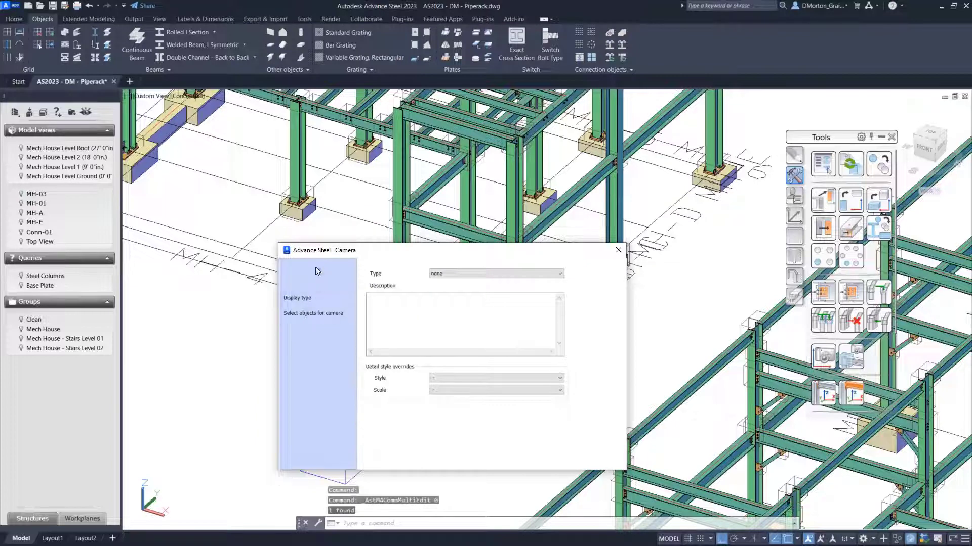
pyautogui.click(318, 314)
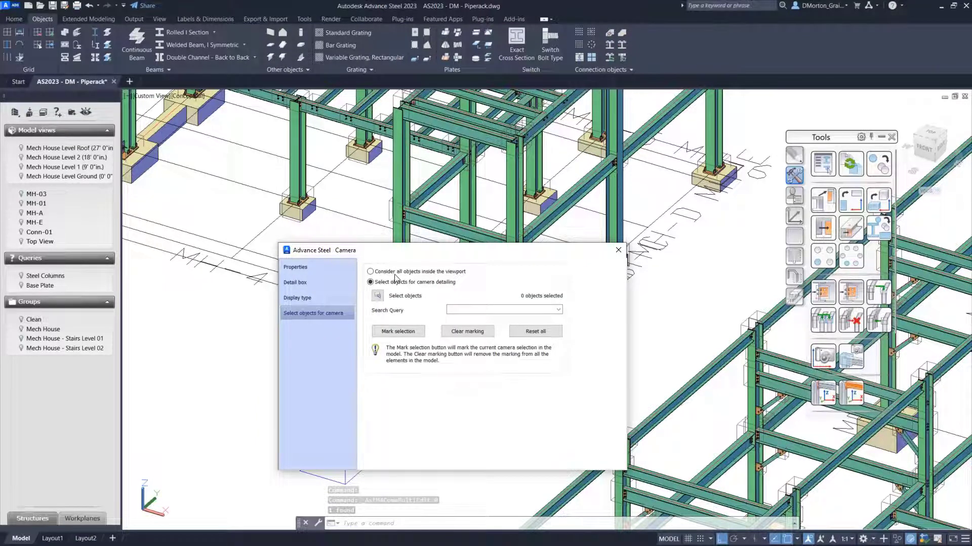
pyautogui.click(371, 272)
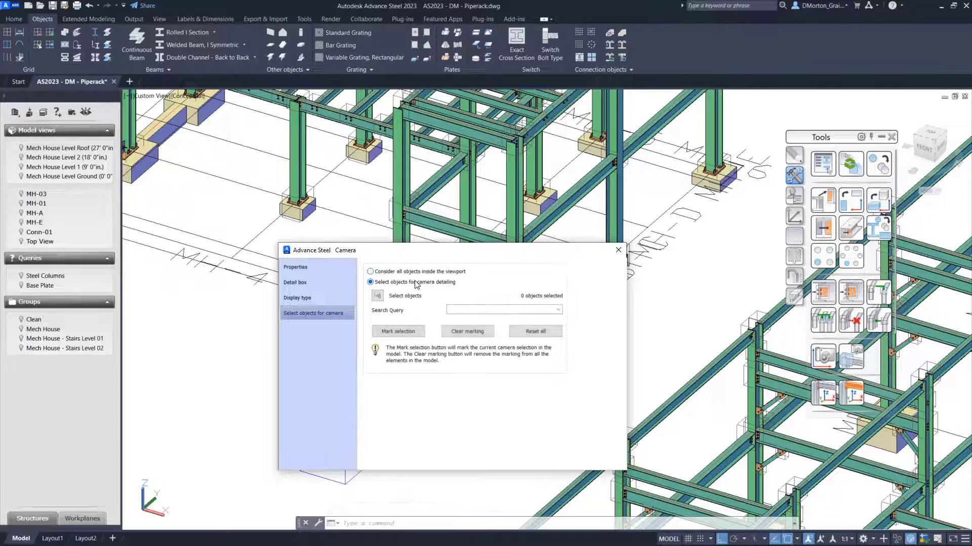
pyautogui.click(377, 296)
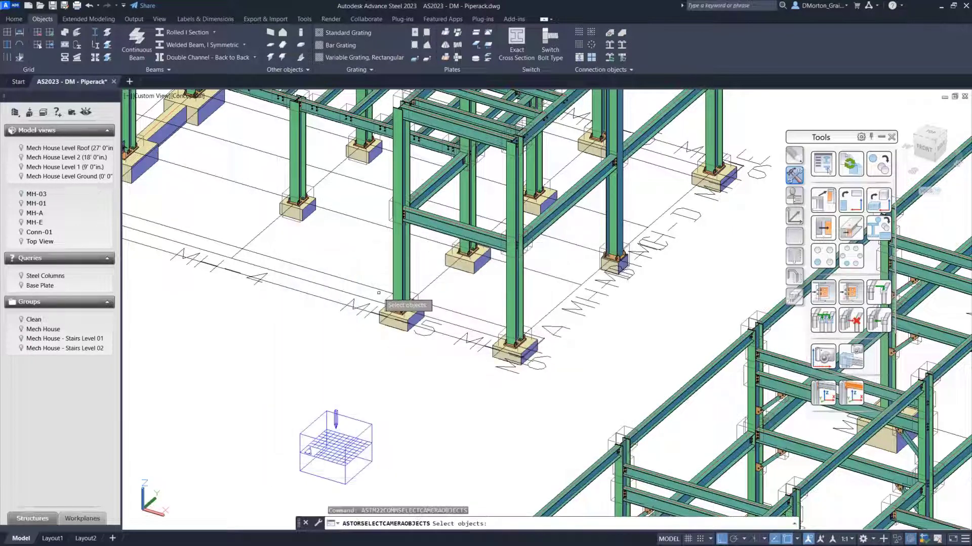
pyautogui.click(403, 233)
pyautogui.click(429, 230)
pyautogui.click(513, 276)
pyautogui.press('Return')
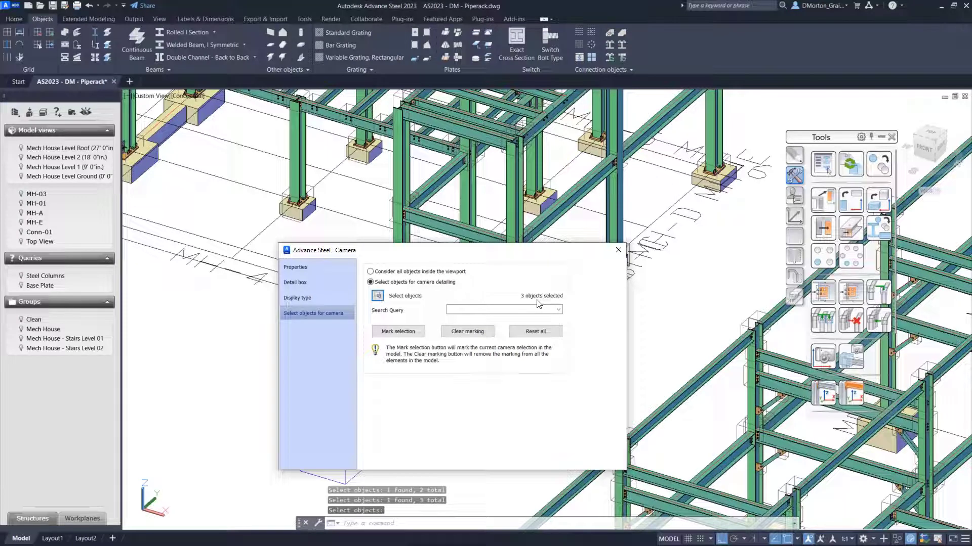
pyautogui.click(405, 333)
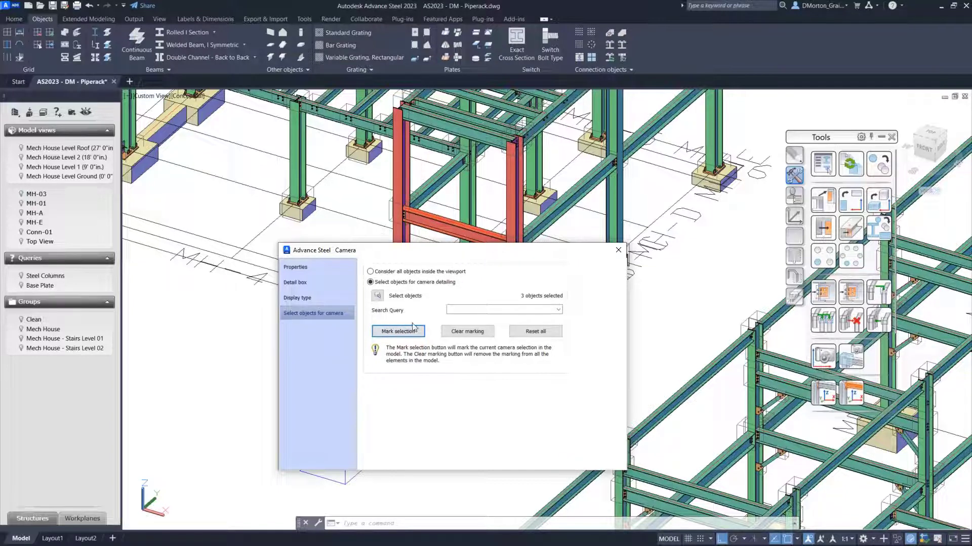
# Step: Remove the horizontal beam between the two columns from the camera's selected detailing objects
pyautogui.click(377, 297)
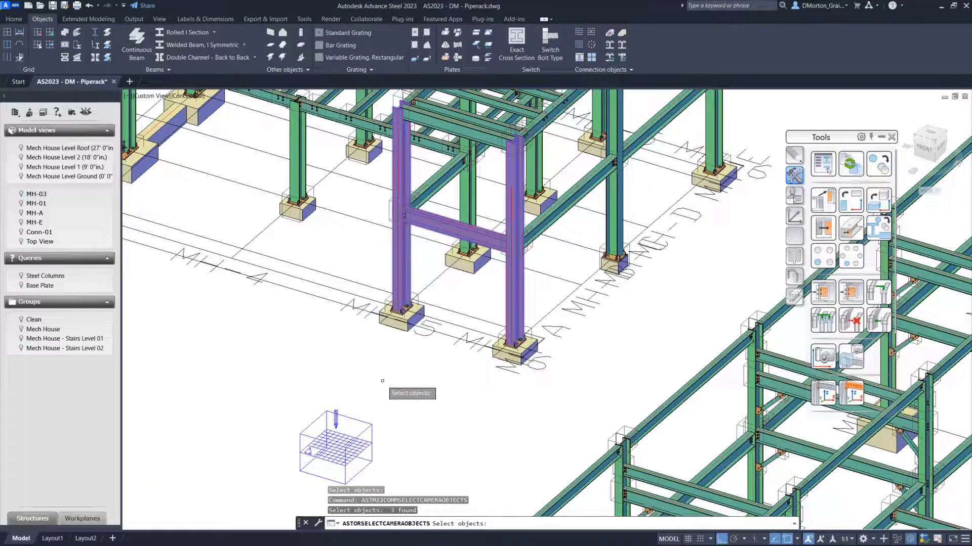
pyautogui.write('r')
pyautogui.press('Return')
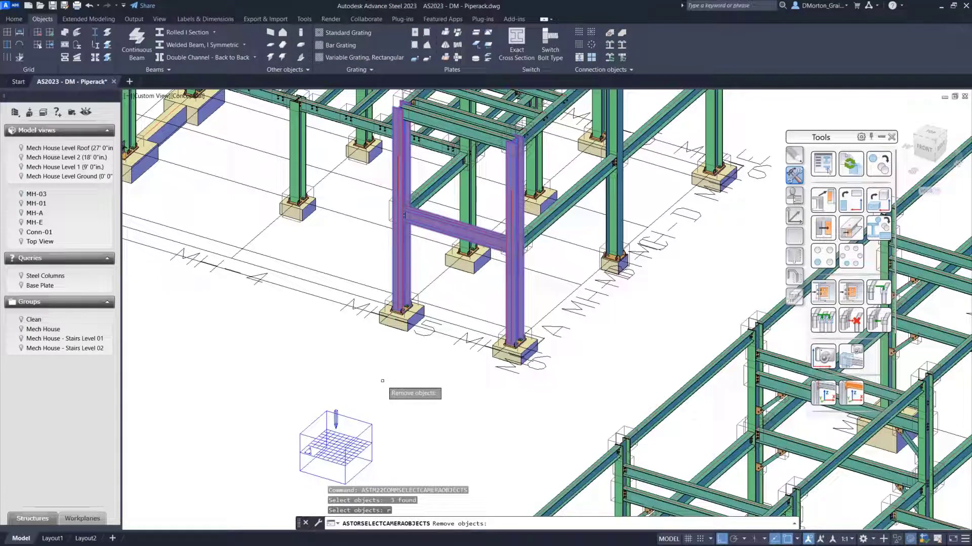
pyautogui.click(430, 221)
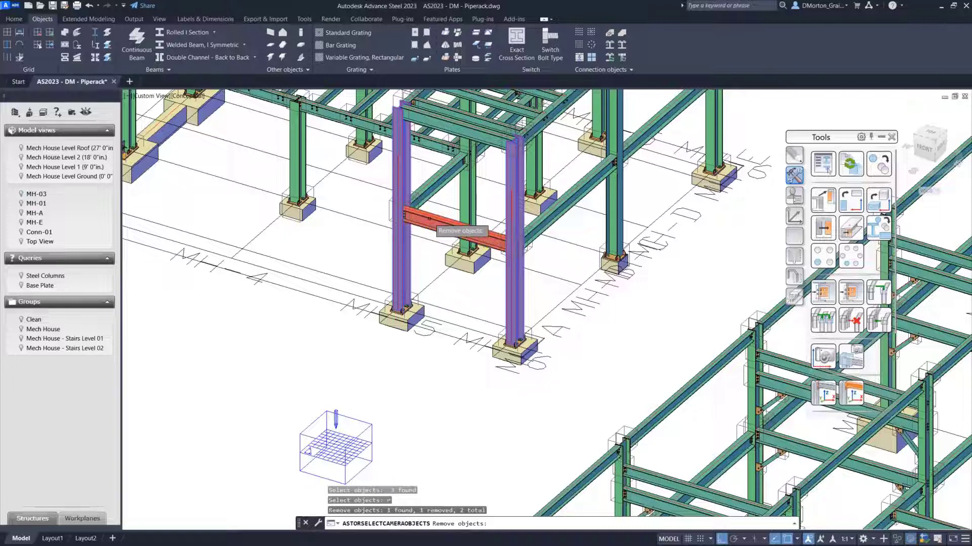
pyautogui.press('Return')
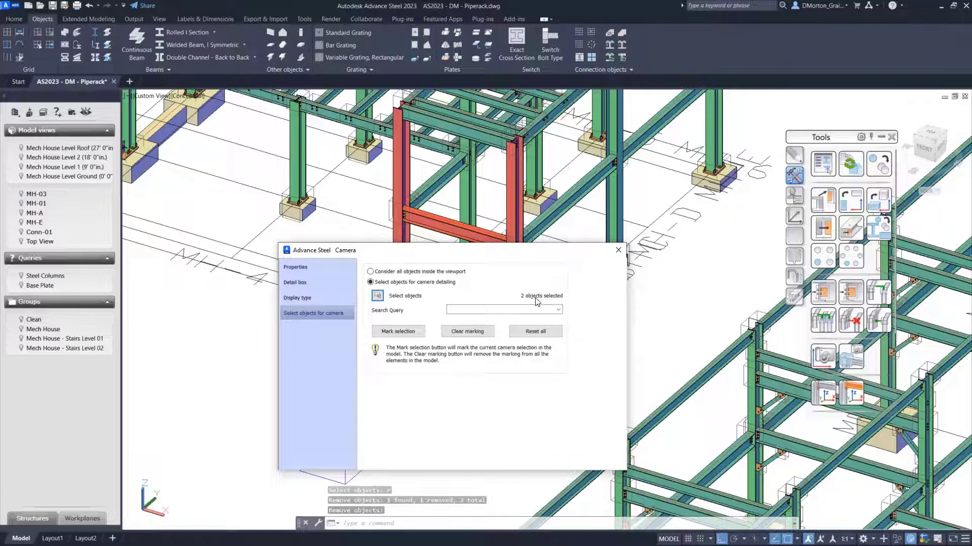
# Step: Clear the red marking from the columns and beam in the model, closing the camera properties
pyautogui.click(486, 331)
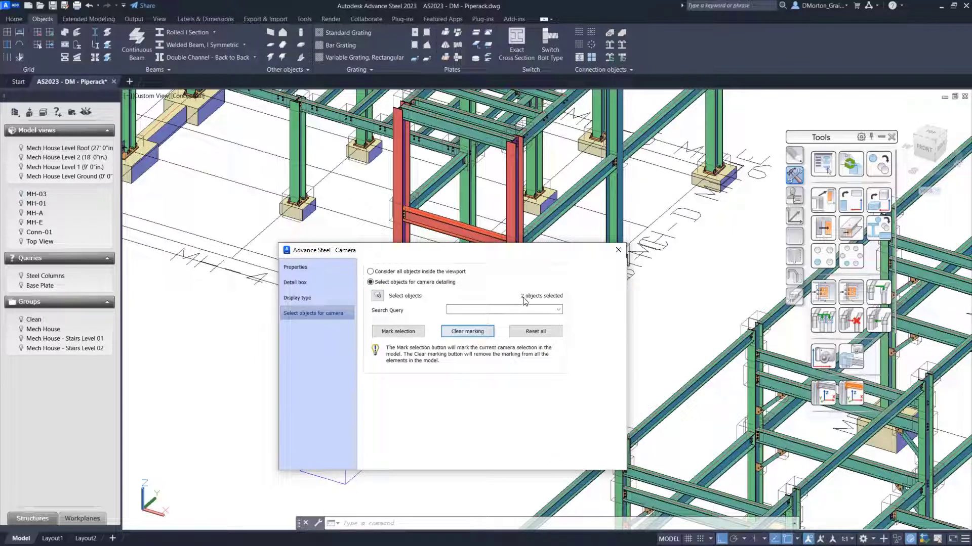
pyautogui.click(618, 250)
pyautogui.click(794, 236)
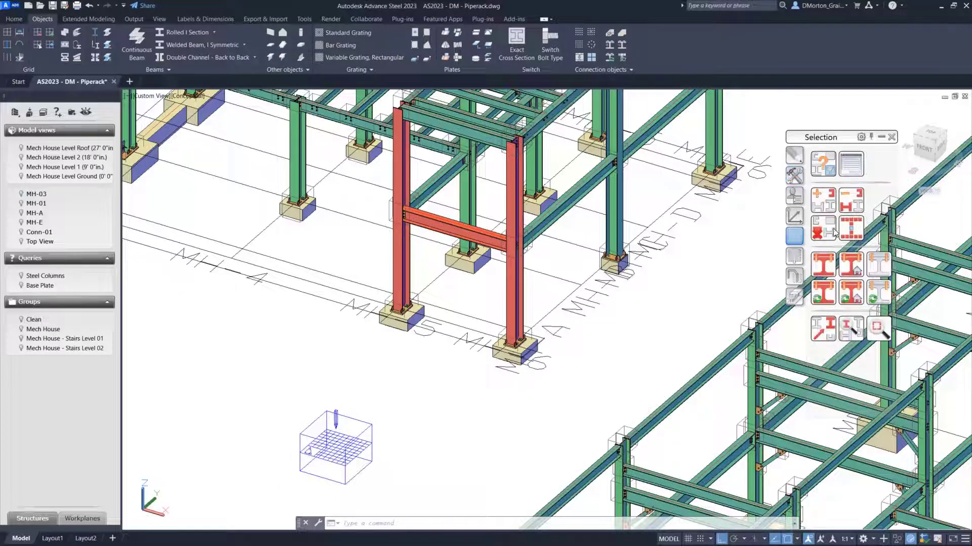
pyautogui.click(822, 228)
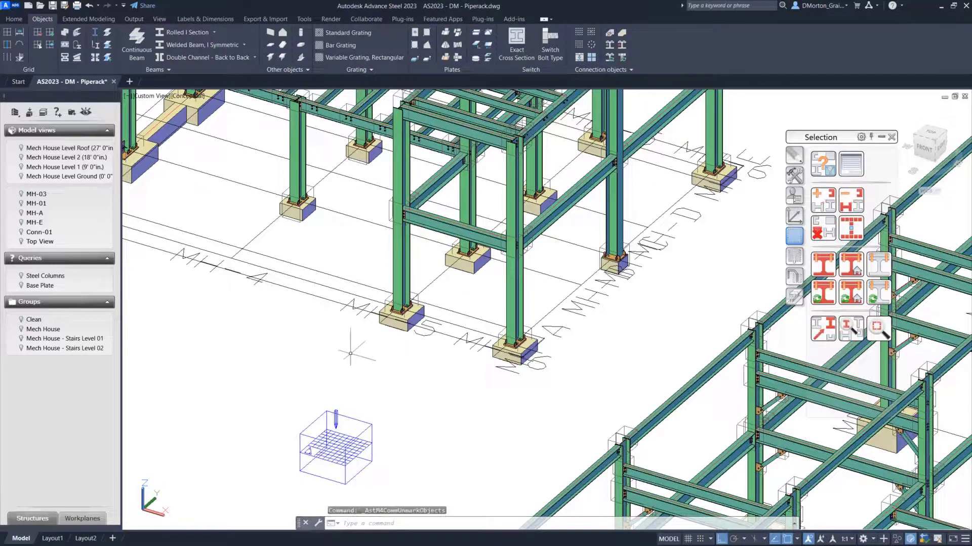
# Step: In the Top View model view's properties, set the search query for camera object selection to Steel Columns
pyautogui.rightClick(38, 241)
pyautogui.click(81, 316)
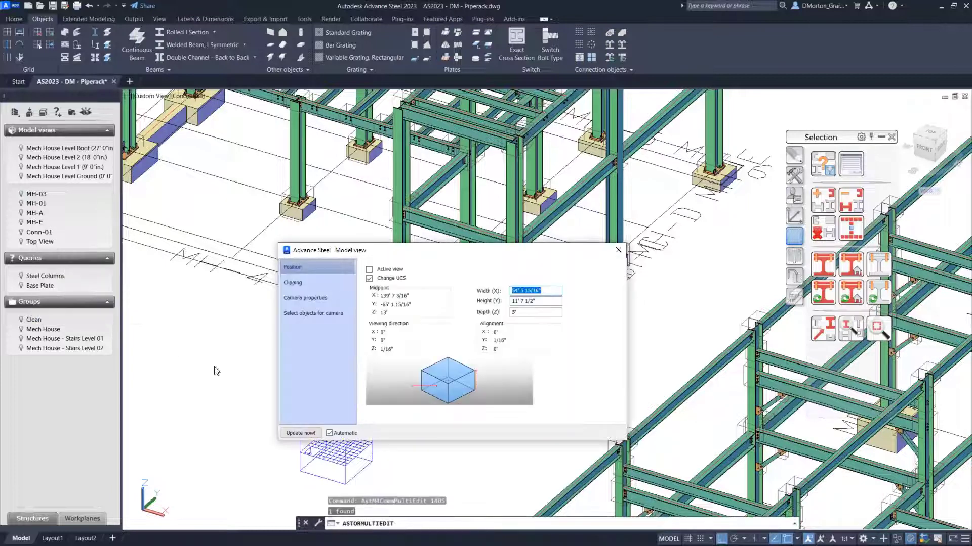
pyautogui.click(327, 304)
pyautogui.click(331, 312)
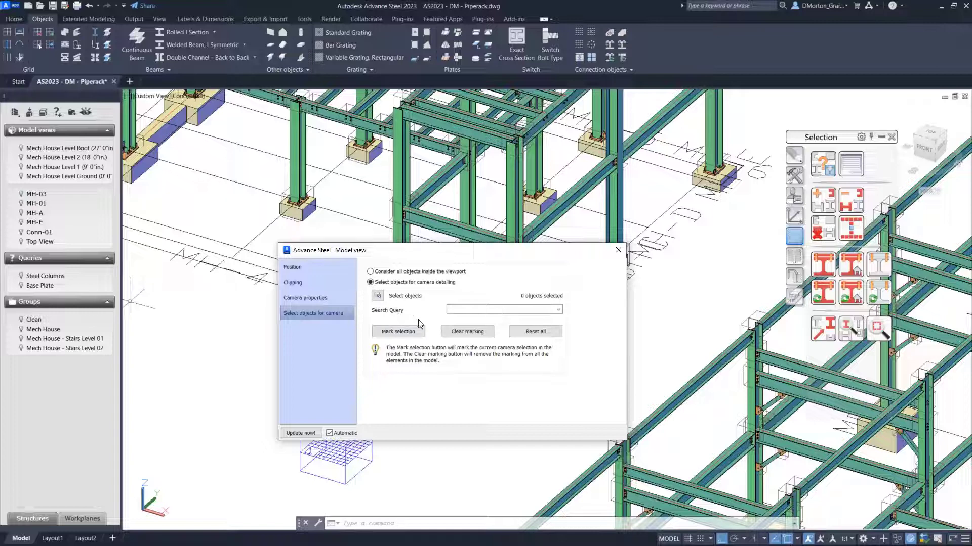
pyautogui.moveTo(435, 250); pyautogui.dragTo(284, 221)
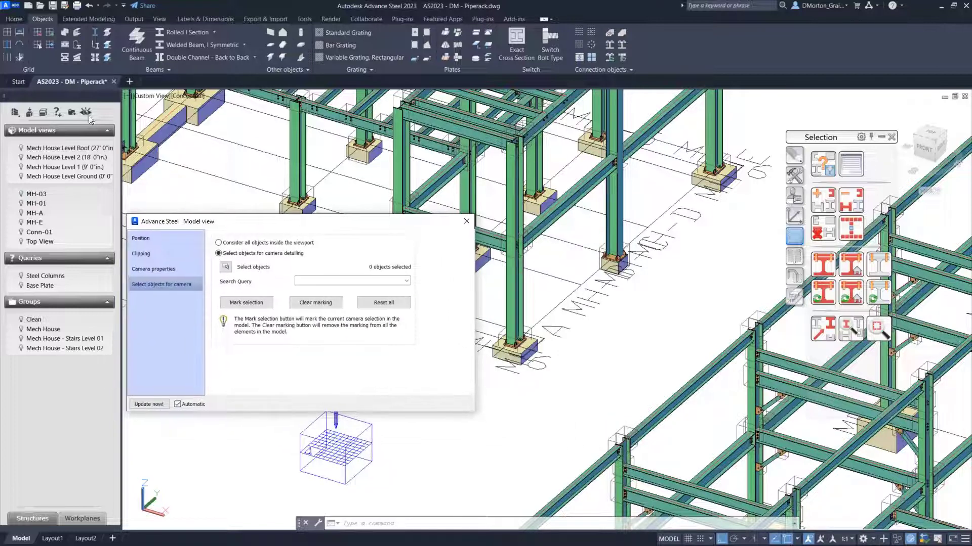
pyautogui.click(14, 18)
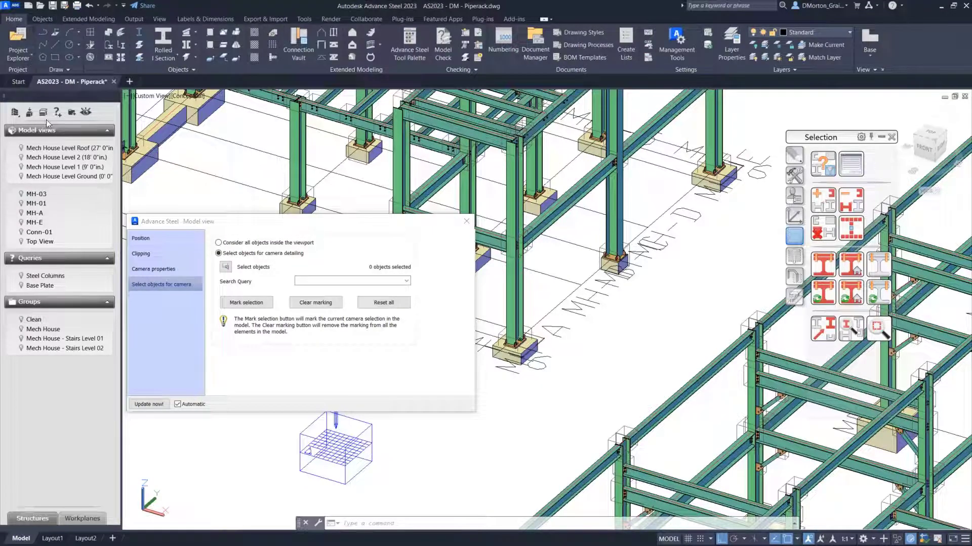
pyautogui.click(406, 282)
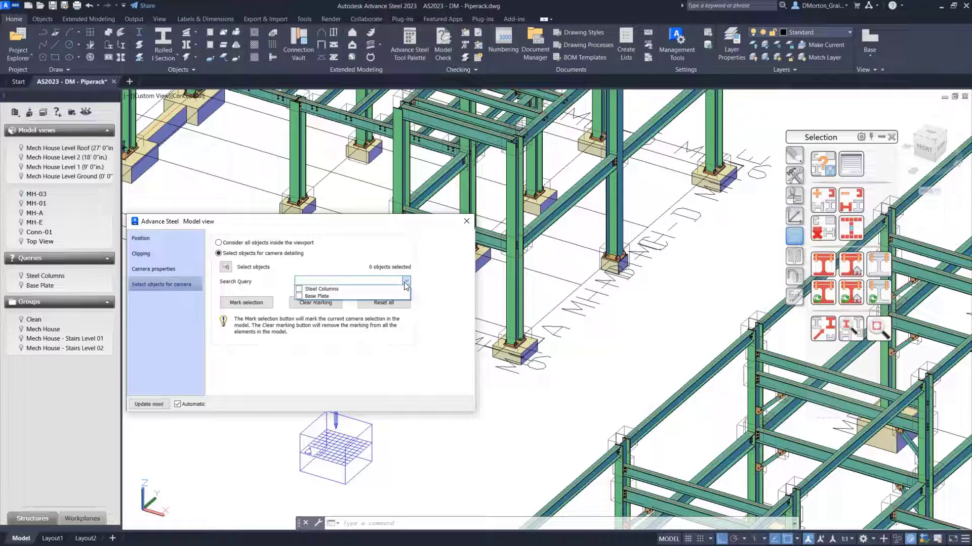
pyautogui.click(299, 289)
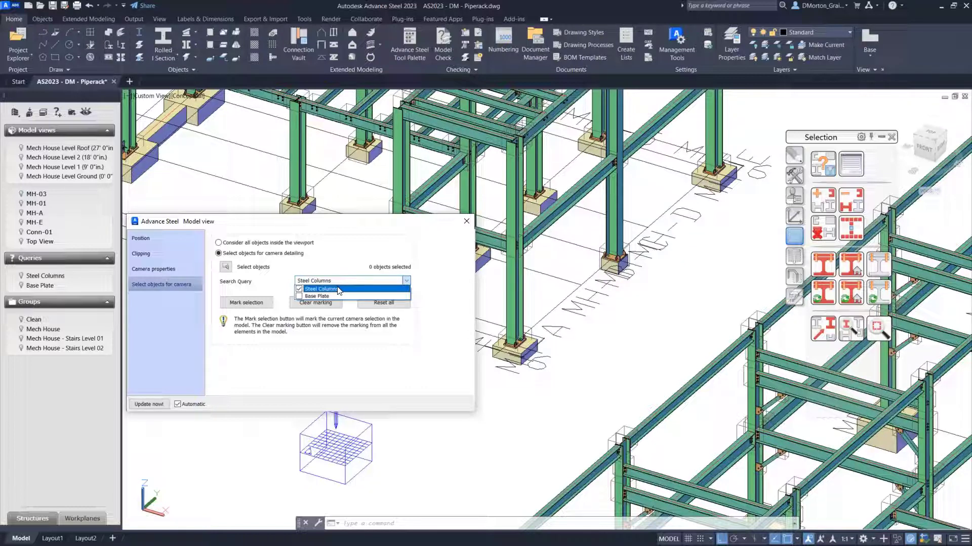
pyautogui.click(338, 289)
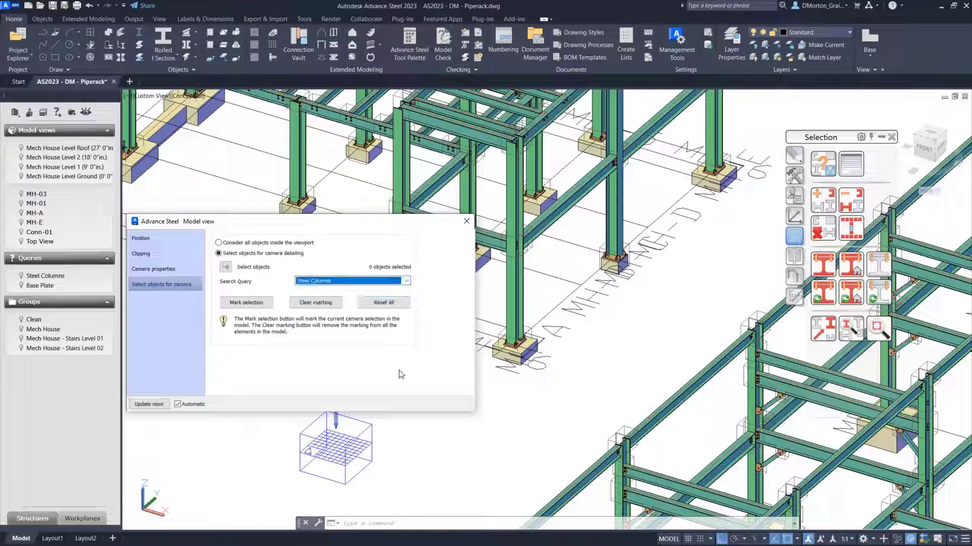